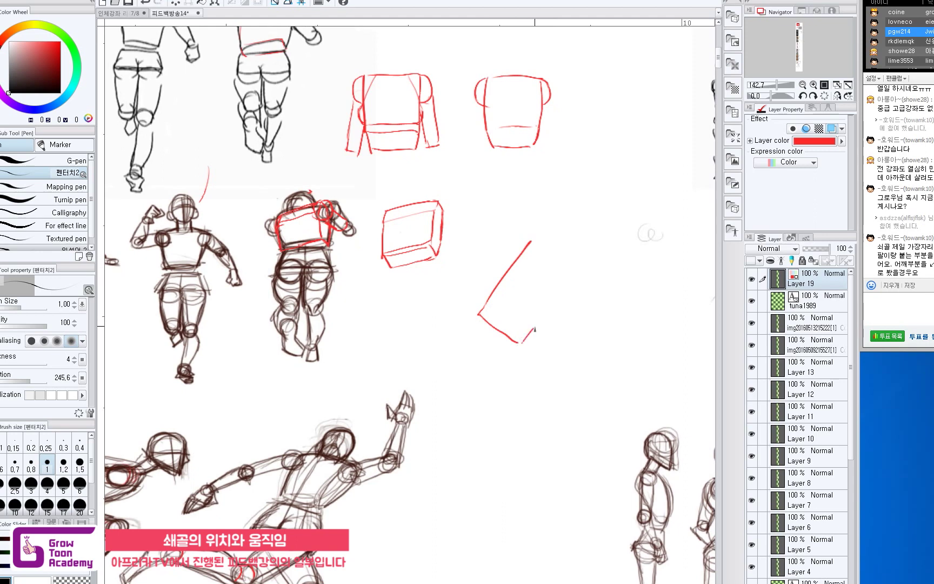
Sketch a large tilted torso box seen from above, completing its top face and adding the descending side and front edges
mouse_move(532, 244)
left_mouse_down()
mouse_move(551, 219)
mouse_move(595, 238)
left_mouse_up()
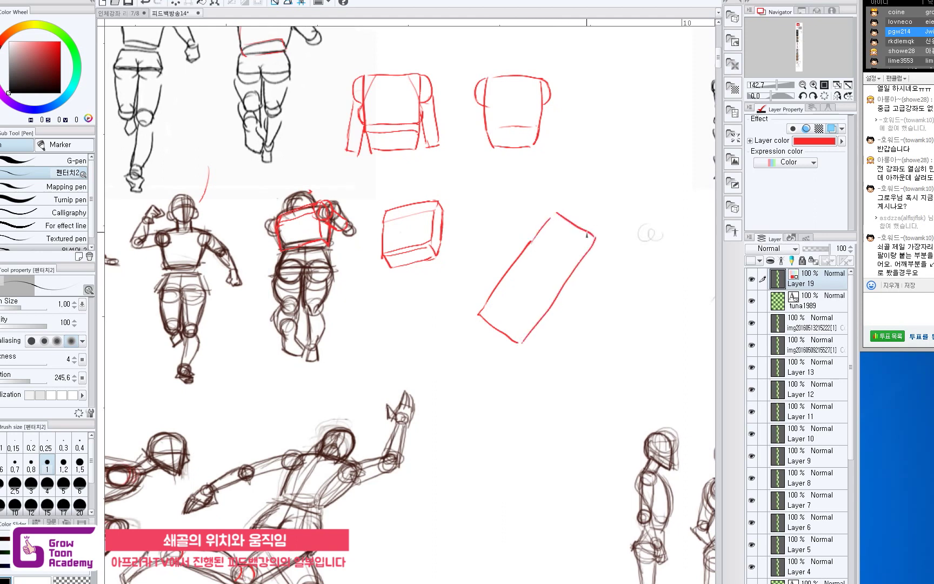
mouse_move(480, 314)
left_mouse_down()
mouse_move(490, 357)
mouse_move(533, 415)
left_mouse_up()
left_click_drag(520, 344, 554, 410)
key("ctrl+z")
left_click_drag(521, 343, 558, 406)
left_click_drag(558, 407, 615, 316)
key("ctrl+z")
left_click_drag(595, 238, 624, 315)
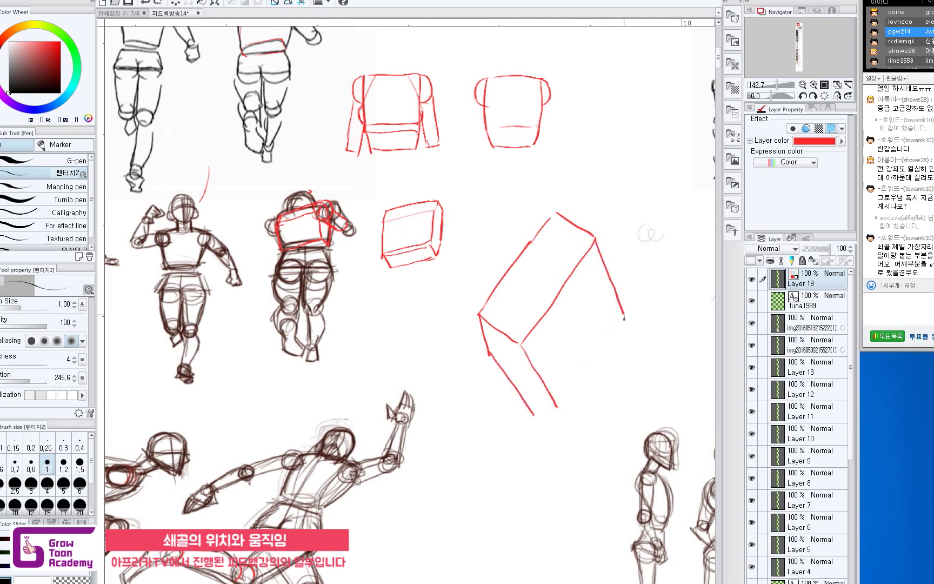
mouse_move(562, 408)
left_mouse_down()
mouse_move(622, 317)
mouse_move(622, 347)
left_mouse_up()
mouse_move(561, 406)
left_mouse_down()
mouse_move(548, 432)
mouse_move(563, 442)
mouse_move(623, 345)
left_mouse_up()
key("ctrl+z")
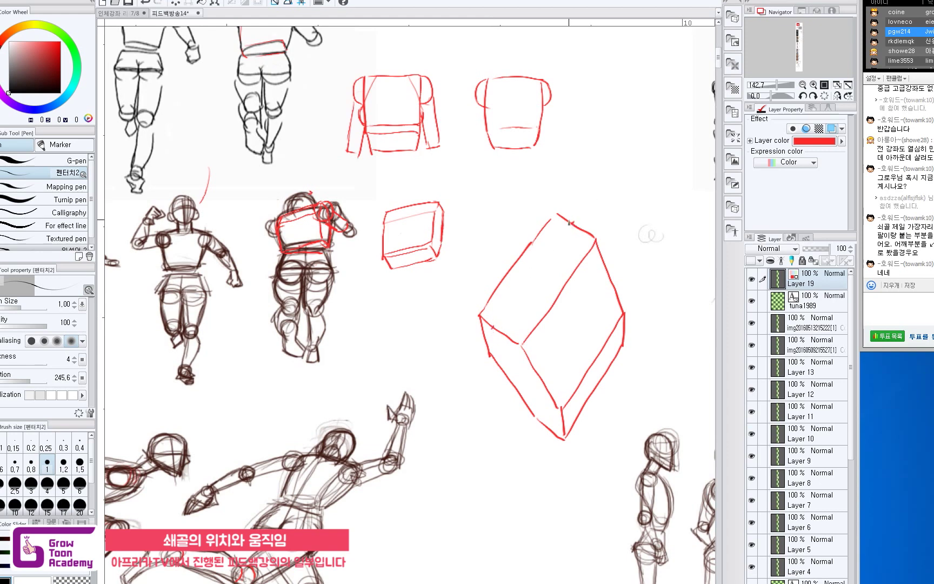
Try sketching round shoulder shapes at the near and far corners of the torso box's top face
mouse_move(558, 219)
left_mouse_down()
mouse_move(588, 213)
mouse_move(604, 238)
mouse_move(602, 228)
mouse_move(602, 251)
left_mouse_up()
left_click_drag(594, 209, 575, 205)
mouse_move(482, 319)
left_mouse_down()
mouse_move(474, 339)
mouse_move(491, 371)
mouse_move(479, 351)
mouse_move(502, 373)
mouse_move(490, 366)
mouse_move(519, 363)
mouse_move(505, 374)
mouse_move(526, 339)
mouse_move(493, 316)
mouse_move(508, 311)
mouse_move(522, 323)
mouse_move(529, 344)
mouse_move(513, 366)
mouse_move(484, 348)
mouse_move(497, 324)
mouse_move(517, 316)
mouse_move(485, 353)
mouse_move(509, 316)
left_mouse_up()
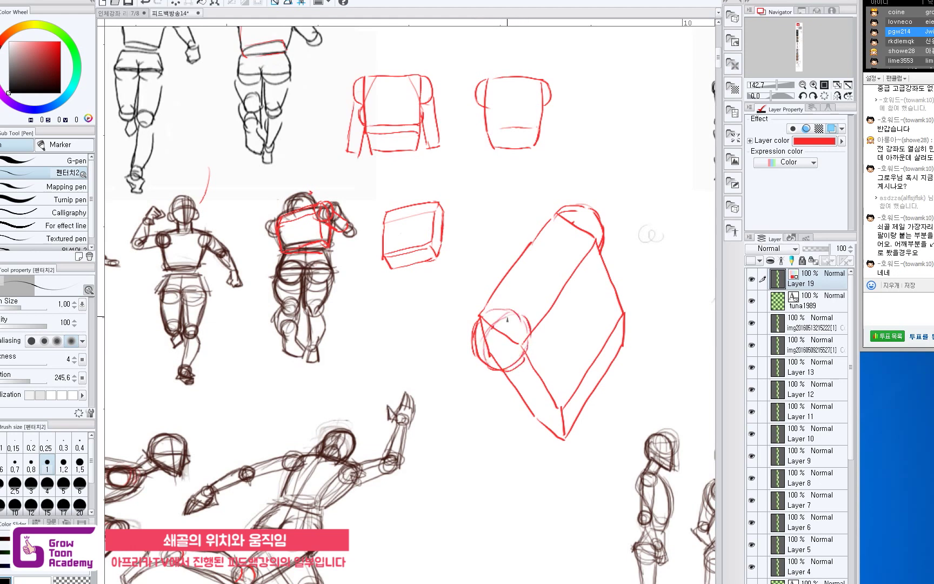
mouse_move(573, 230)
left_mouse_down()
mouse_move(592, 214)
mouse_move(579, 216)
mouse_move(599, 220)
mouse_move(572, 222)
mouse_move(573, 257)
left_mouse_up()
key("ctrl+z")
key("ctrl+z")
key("ctrl+z")
key("ctrl+z")
key("ctrl+z")
left_click_drag(542, 355, 545, 364)
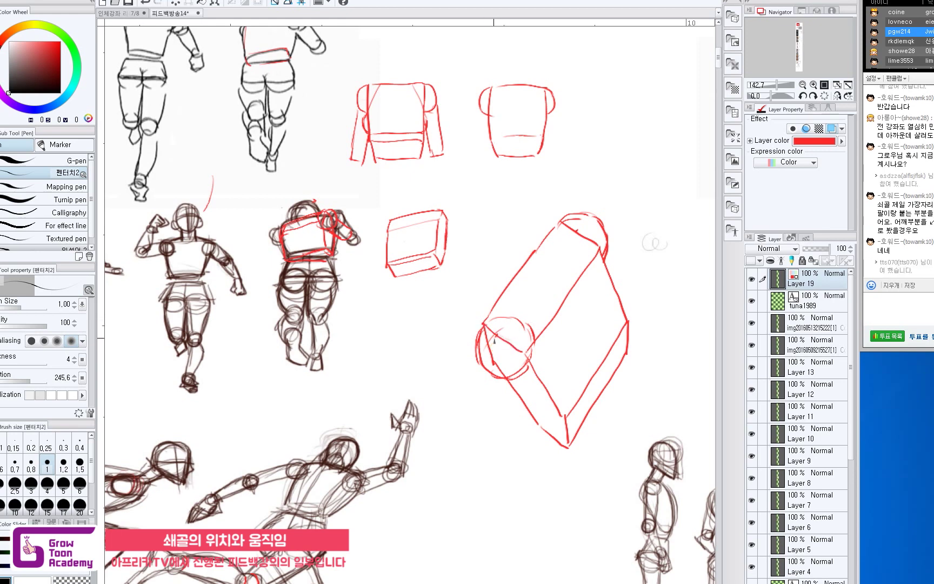
mouse_move(490, 337)
left_mouse_down()
mouse_move(491, 347)
mouse_move(500, 343)
left_mouse_up()
Undo the shoulder circles at both corners of the torso box
key("ctrl+z")
key("ctrl+z")
key("ctrl+z")
key("ctrl+z")
key("ctrl+z")
key("ctrl+z")
key("ctrl+z")
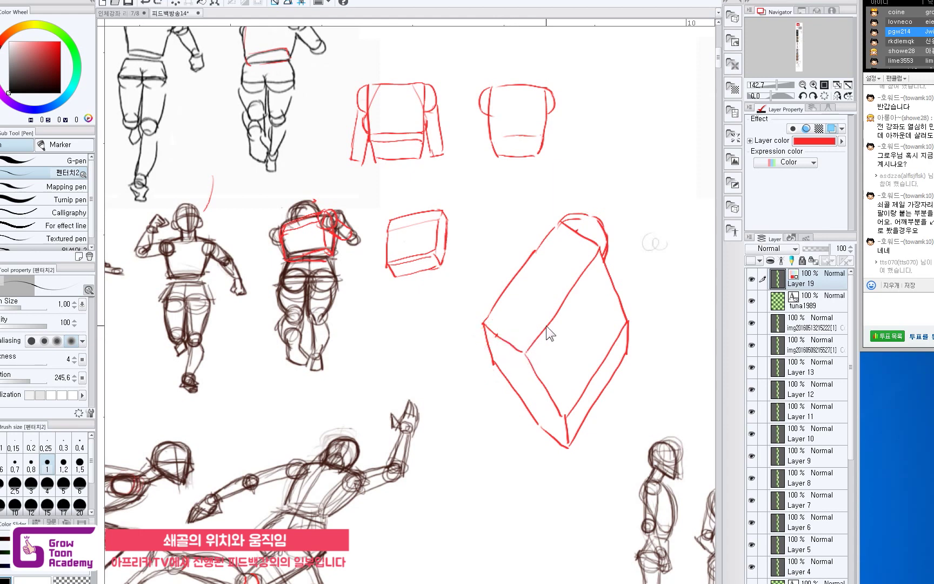
key("ctrl+z")
key("ctrl+z")
Mark the shoulder joints at the near and far corners of the box and draw a shoulder circle around each
left_click_drag(498, 335, 495, 350)
left_click_drag(501, 343, 473, 364)
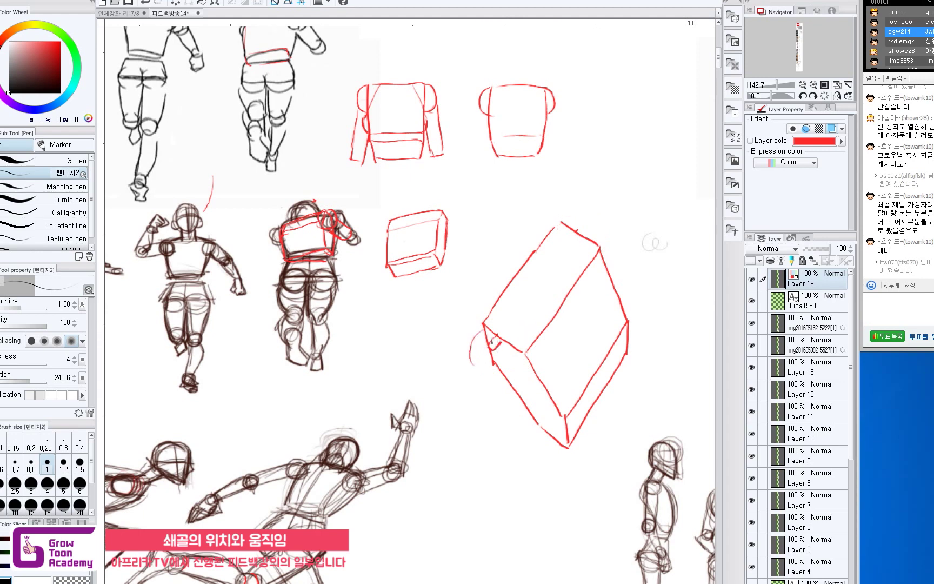
mouse_move(483, 327)
left_mouse_down()
mouse_move(470, 373)
mouse_move(504, 380)
mouse_move(473, 377)
mouse_move(501, 390)
mouse_move(506, 334)
mouse_move(491, 328)
mouse_move(519, 344)
mouse_move(519, 373)
mouse_move(483, 385)
left_mouse_up()
key("ctrl+z")
key("ctrl+z")
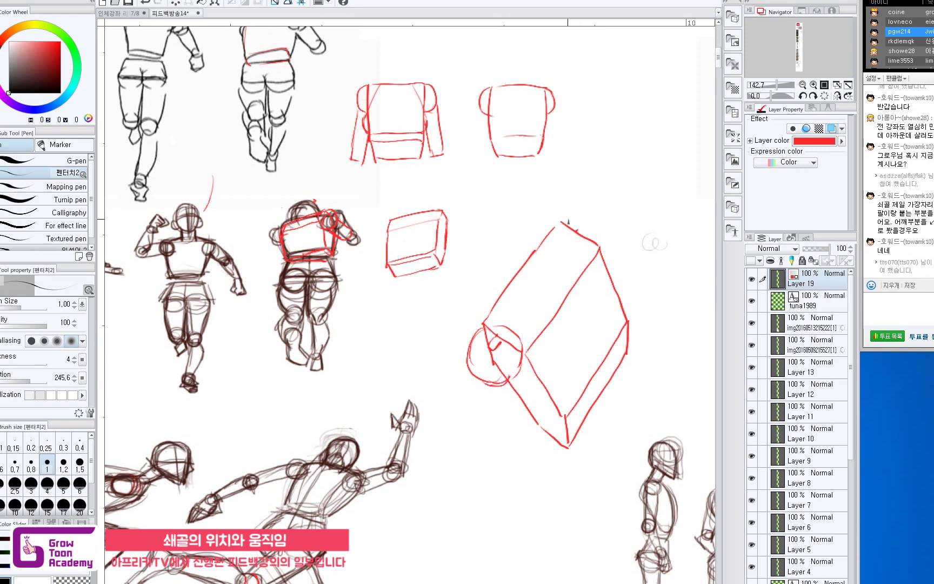
key("ctrl+z")
mouse_move(582, 222)
left_mouse_down()
mouse_move(583, 226)
mouse_move(574, 217)
mouse_move(598, 224)
mouse_move(574, 216)
mouse_move(600, 226)
mouse_move(597, 219)
mouse_move(607, 238)
mouse_move(603, 225)
mouse_move(599, 260)
left_mouse_up()
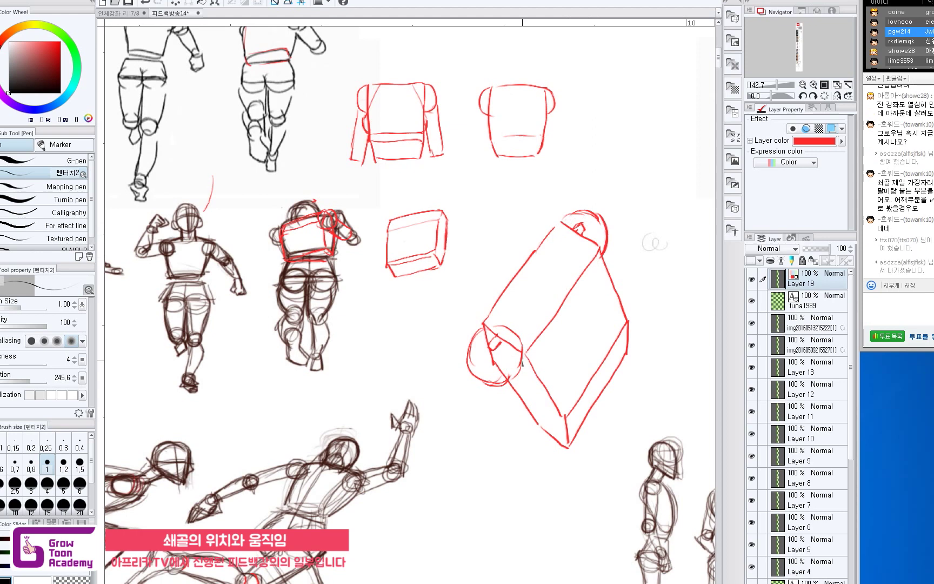
left_click_drag(566, 218, 563, 213)
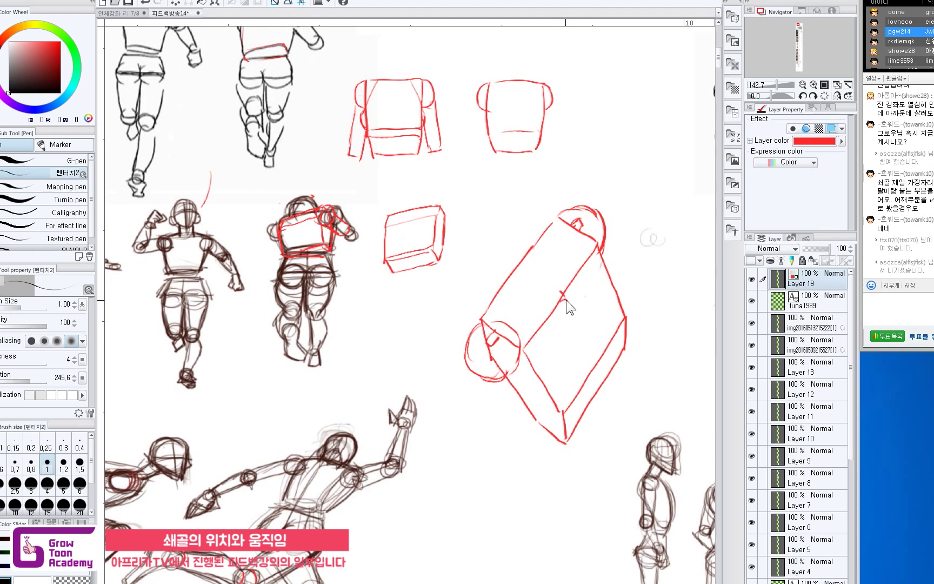
Draw the two collarbones from the middle of the box's front edge to the shoulders, with a light centre line down the chest
left_click_drag(528, 341, 531, 342)
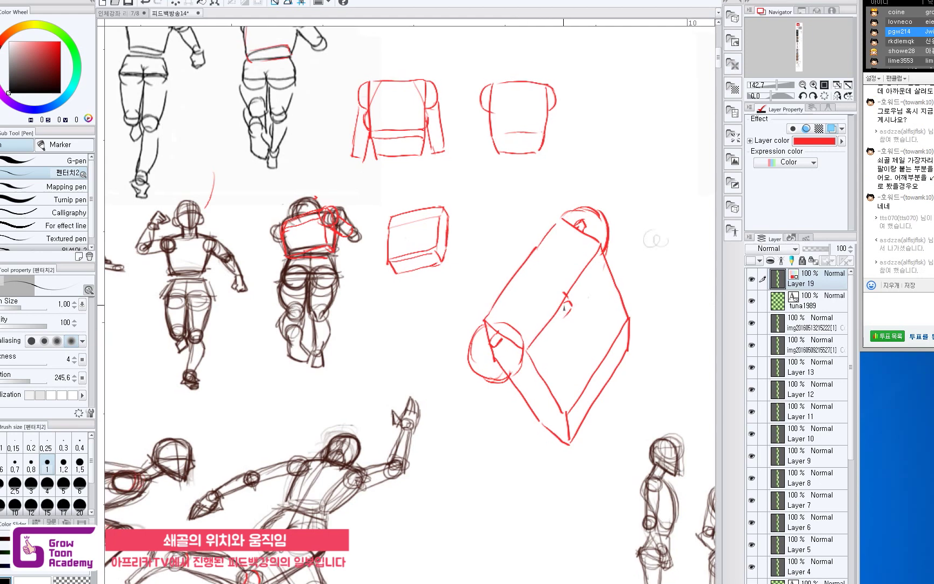
mouse_move(566, 302)
left_mouse_down()
mouse_move(536, 328)
mouse_move(503, 331)
mouse_move(529, 340)
mouse_move(553, 327)
mouse_move(566, 315)
mouse_move(570, 287)
left_mouse_up()
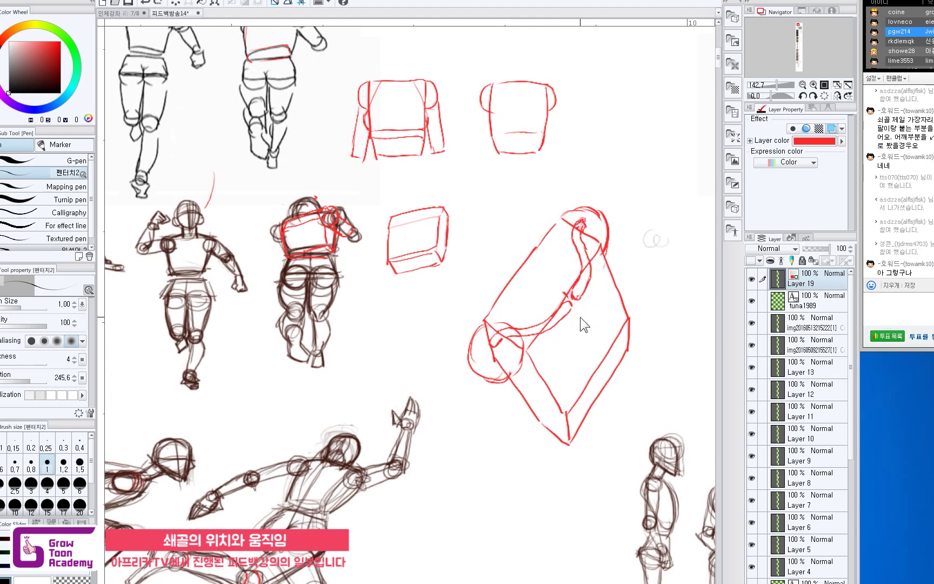
left_click_drag(571, 301, 598, 357)
key("ctrl+z")
scroll(528, 287, "up", 3)
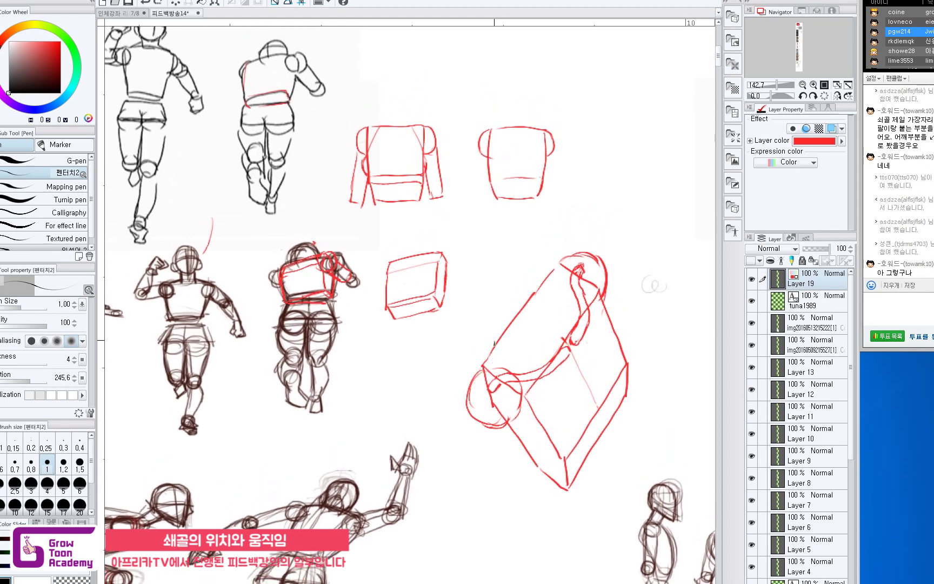
Draw the curved upper-back contour linking both shoulders and a neck circle in the middle of the torso's top face
mouse_move(481, 370)
left_mouse_down()
mouse_move(491, 324)
mouse_move(537, 273)
mouse_move(530, 279)
mouse_move(563, 261)
left_mouse_up()
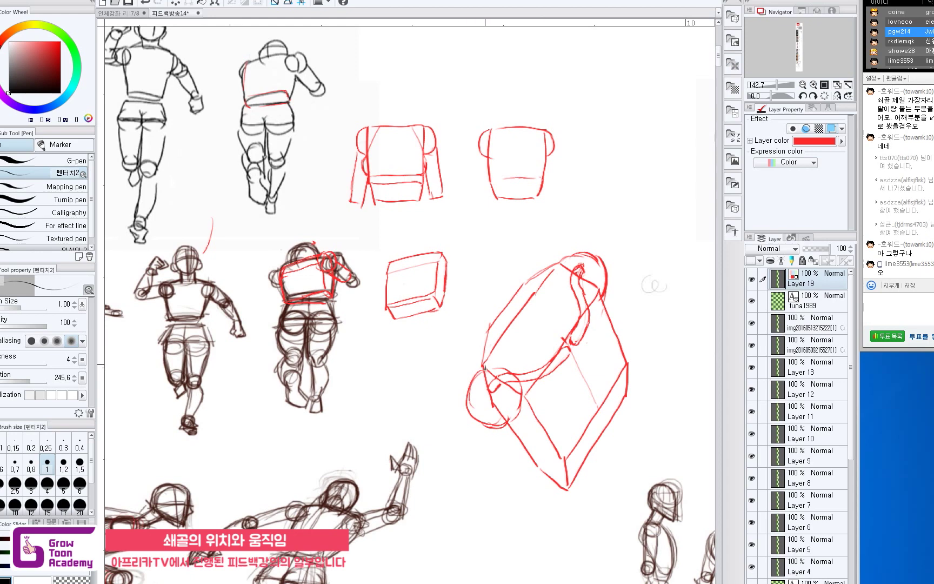
left_click_drag(555, 256, 557, 253)
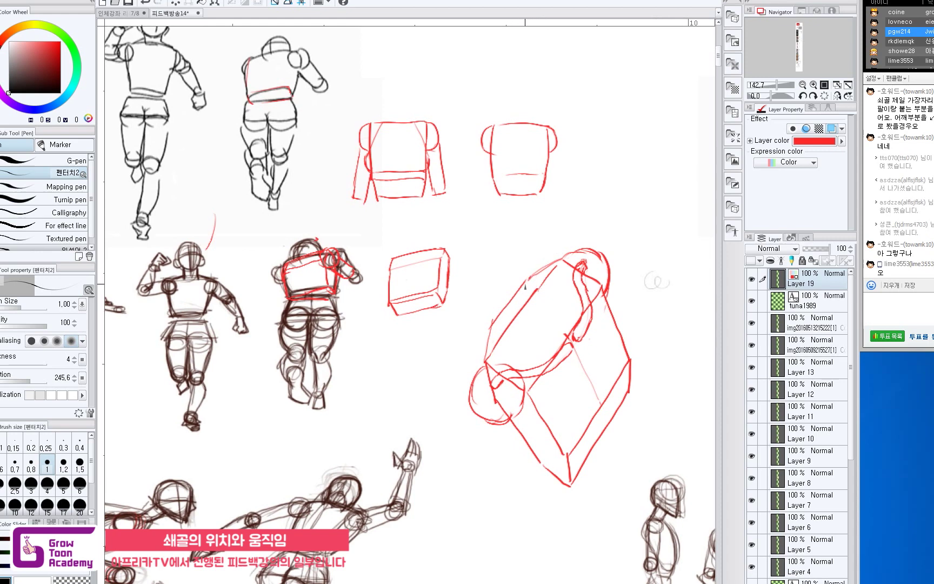
mouse_move(530, 278)
left_mouse_down()
mouse_move(492, 331)
mouse_move(508, 310)
left_mouse_up()
mouse_move(526, 304)
left_mouse_down()
mouse_move(519, 325)
mouse_move(529, 334)
mouse_move(541, 322)
mouse_move(521, 334)
mouse_move(551, 331)
mouse_move(521, 312)
mouse_move(518, 329)
mouse_move(549, 338)
left_mouse_up()
key("ctrl+z")
key("ctrl+z")
key("ctrl+z")
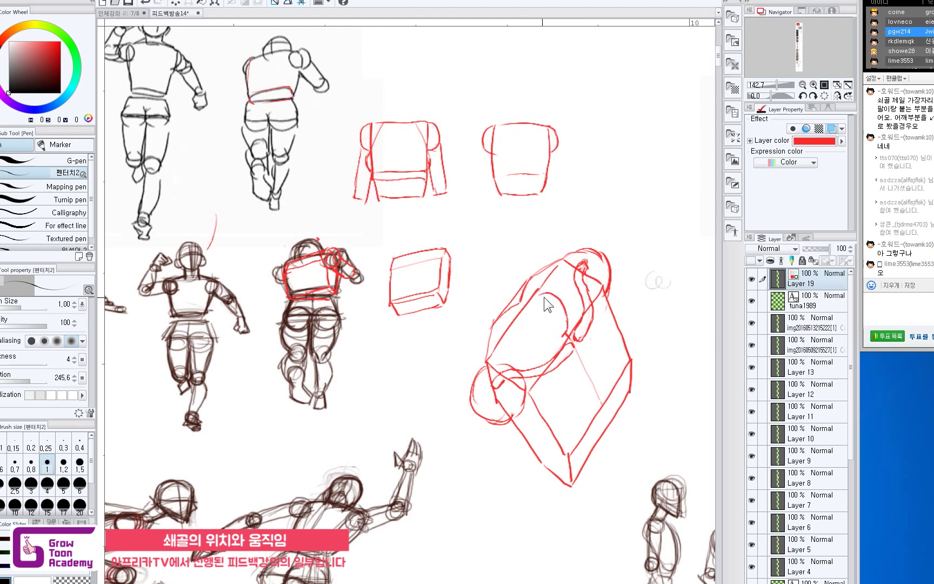
mouse_move(545, 303)
left_mouse_down()
mouse_move(565, 312)
mouse_move(564, 332)
mouse_move(539, 348)
mouse_move(548, 347)
mouse_move(524, 334)
mouse_move(530, 309)
mouse_move(521, 326)
mouse_move(528, 346)
mouse_move(564, 337)
mouse_move(566, 313)
mouse_move(537, 300)
mouse_move(521, 338)
mouse_move(550, 347)
mouse_move(546, 296)
left_mouse_up()
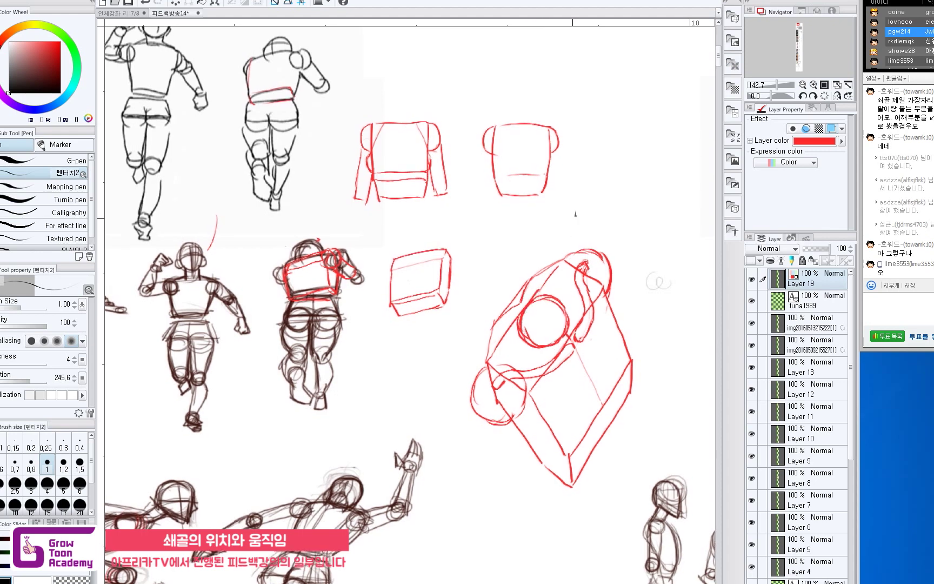
Sketch the slanted neck lines of a small separate neck-and-shoulder diagram above the large torso box
left_click_drag(614, 114, 593, 154)
left_click_drag(642, 123, 624, 161)
key("ctrl+z")
key("ctrl+z")
left_click_drag(613, 98, 588, 144)
mouse_move(648, 120)
left_mouse_down()
mouse_move(633, 156)
mouse_move(639, 146)
mouse_move(641, 157)
left_mouse_up()
key("ctrl+z")
key("ctrl+z")
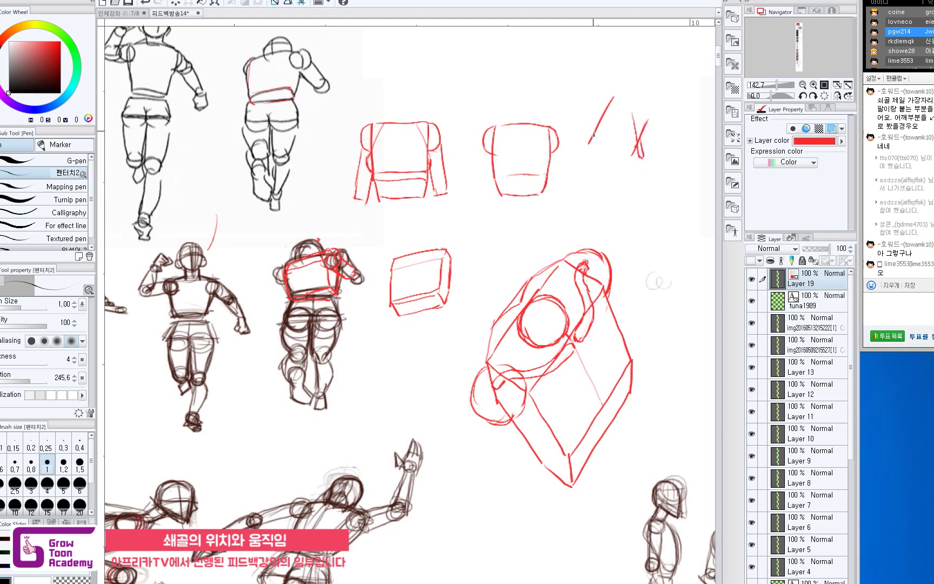
Add the collarbone, shoulder and torso contours around the neck in the small diagram
mouse_move(596, 130)
left_mouse_down()
mouse_move(579, 158)
mouse_move(598, 166)
mouse_move(566, 185)
mouse_move(581, 228)
left_mouse_up()
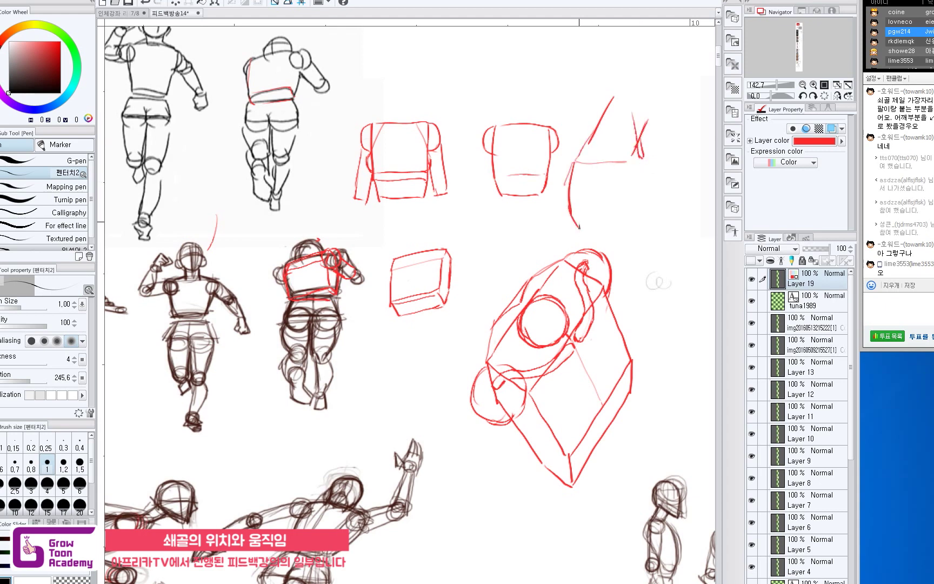
mouse_move(582, 166)
left_mouse_down()
mouse_move(623, 171)
mouse_move(631, 203)
left_mouse_up()
left_click_drag(609, 151, 623, 108)
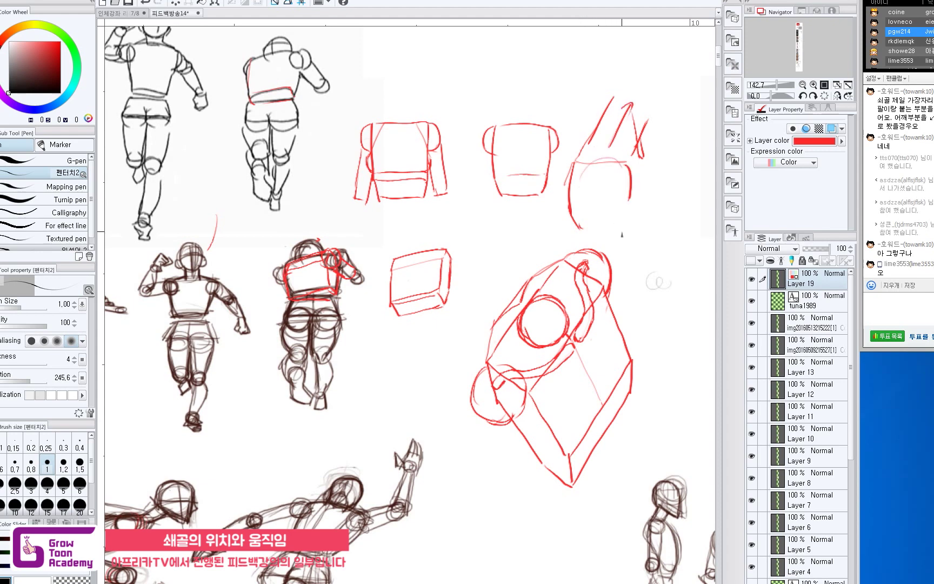
left_click_drag(632, 155, 663, 216)
Draw a smaller, forward-shifted circle over the torso's neck circle to show the neck's upper end
mouse_move(537, 298)
left_mouse_down()
mouse_move(550, 286)
mouse_move(537, 309)
mouse_move(551, 334)
left_mouse_up()
mouse_move(550, 303)
left_mouse_down()
mouse_move(559, 317)
mouse_move(552, 334)
mouse_move(579, 302)
mouse_move(585, 308)
mouse_move(571, 333)
left_mouse_up()
key("ctrl+z")
key("ctrl+z")
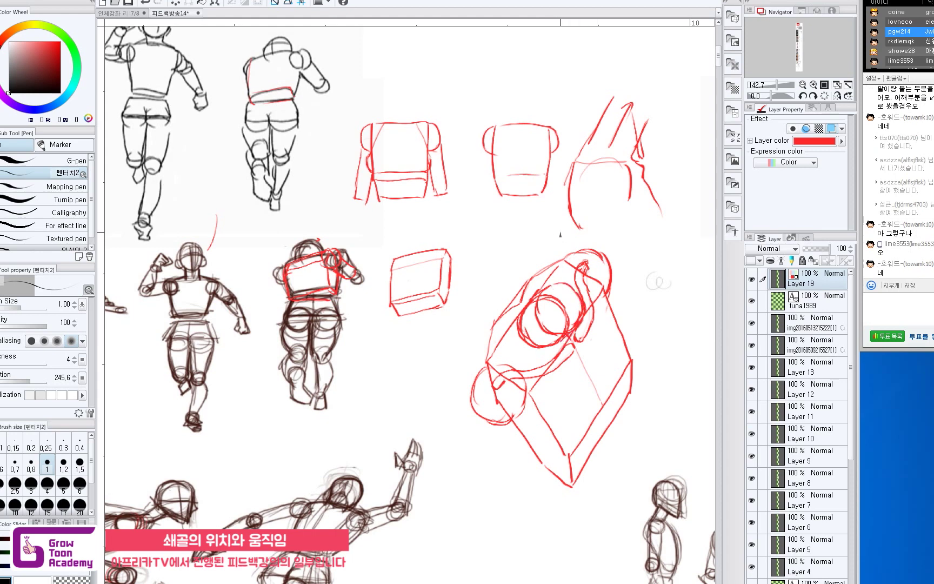
Try drawing a large head outline around the neck circles
mouse_move(558, 233)
left_mouse_down()
mouse_move(521, 257)
mouse_move(574, 339)
left_mouse_up()
left_click_drag(556, 227, 592, 336)
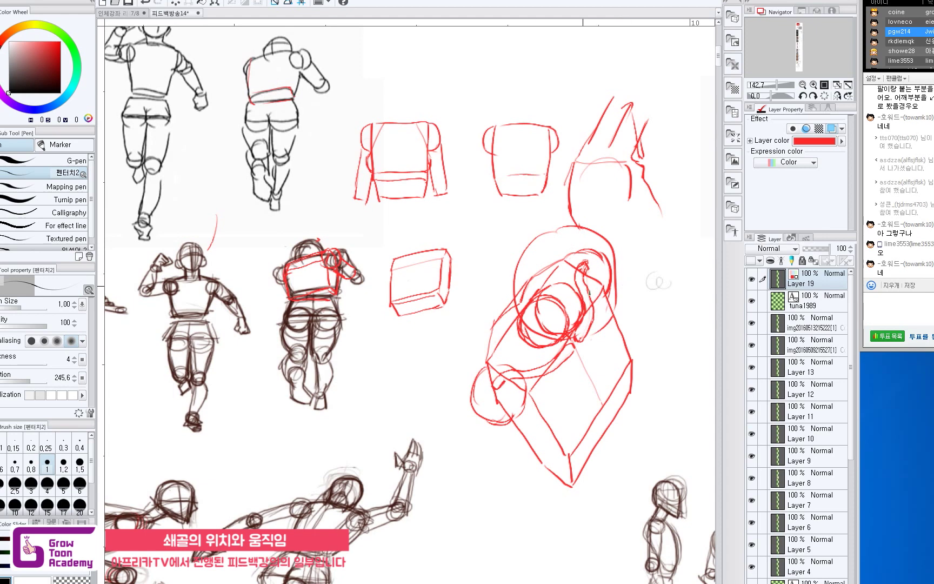
key("ctrl+z")
key("ctrl+z")
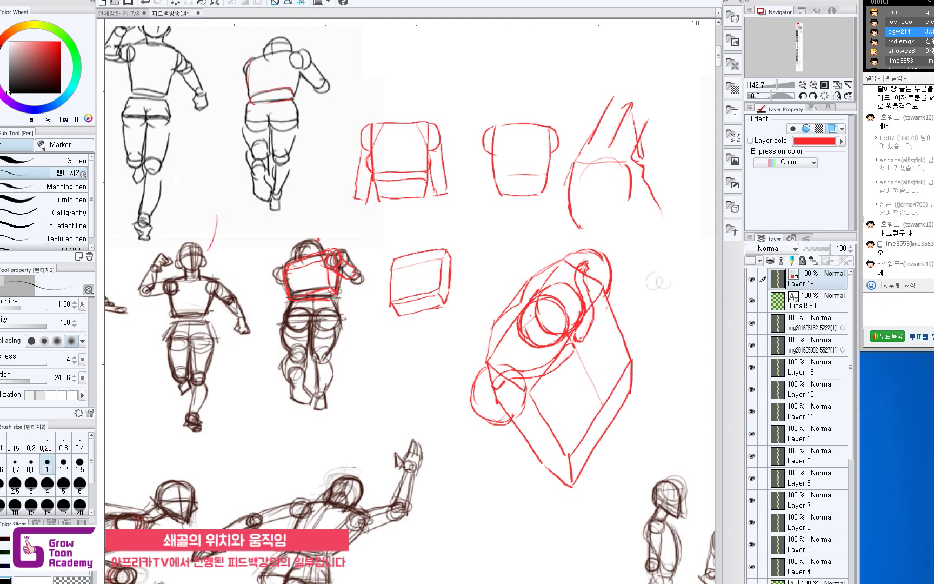
Draw the muscle line from the neck to the near shoulder and erase the overlapping part of the neck circle
left_click_drag(473, 388, 494, 368)
left_click_drag(553, 362, 544, 307)
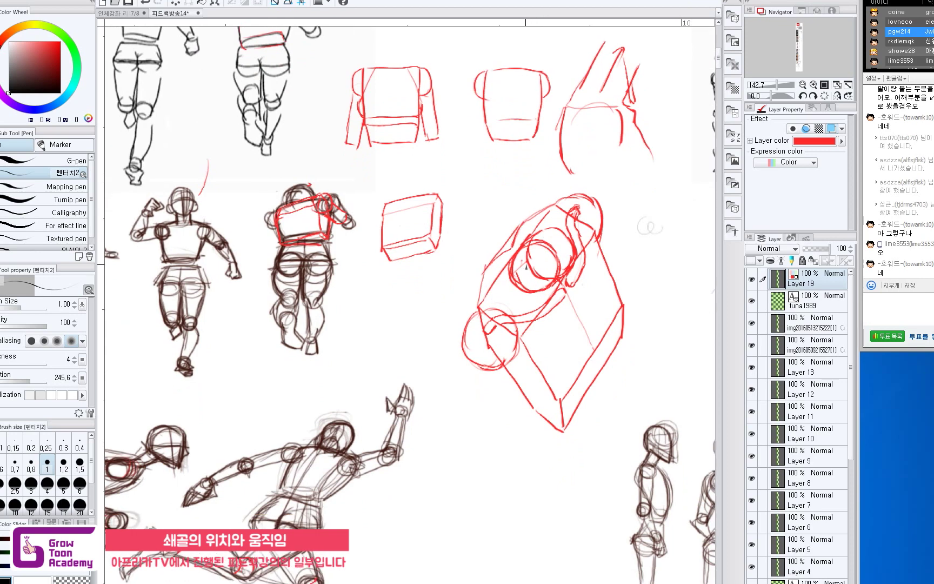
left_click_drag(522, 274, 518, 321)
key("ctrl+z")
mouse_move(522, 265)
left_mouse_down()
mouse_move(512, 318)
mouse_move(522, 261)
mouse_move(516, 344)
left_mouse_up()
key("e")
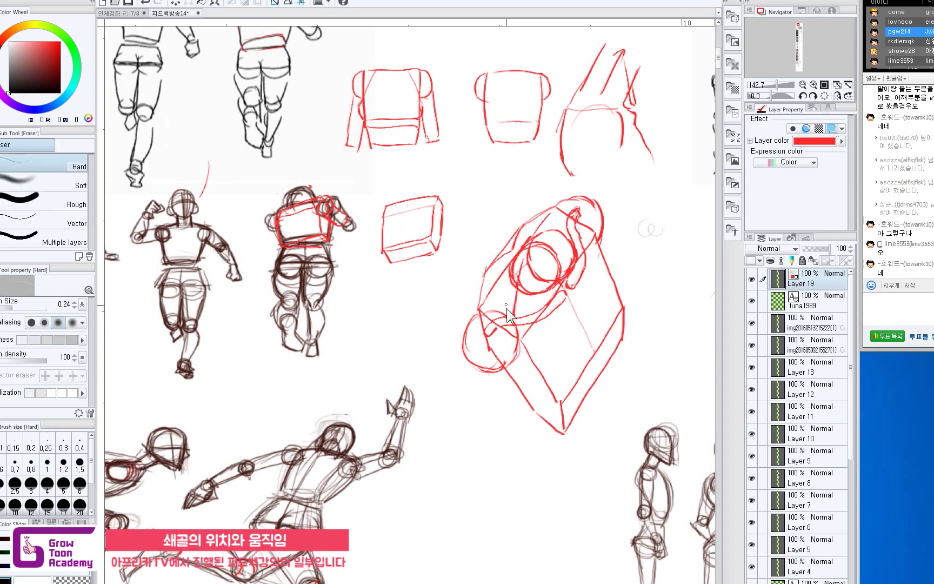
mouse_move(512, 274)
left_mouse_down()
mouse_move(495, 286)
mouse_move(512, 270)
left_mouse_up()
key("p")
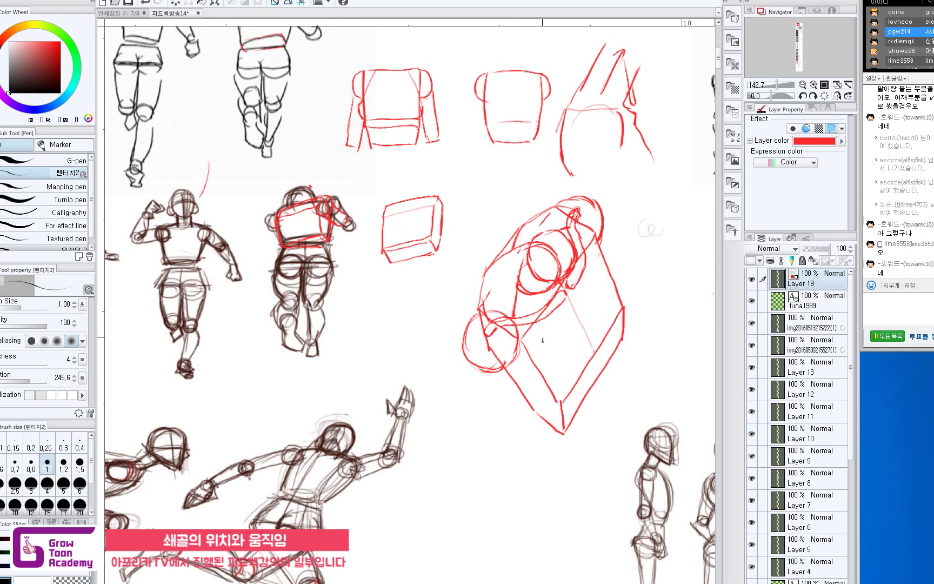
Erase the box's inner front edges and sketch the lower contours of the chest muscles
key("e")
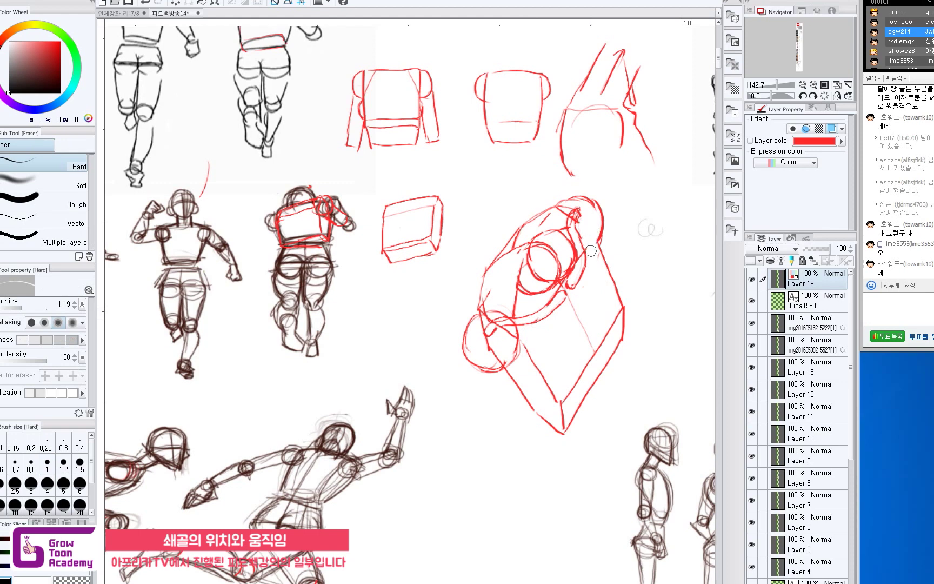
left_click_drag(617, 308, 564, 400)
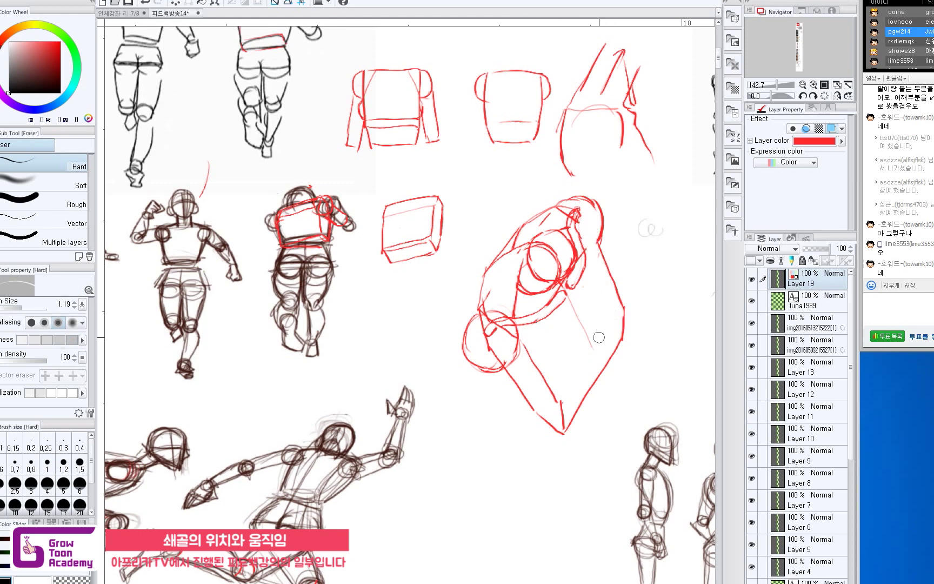
key("p")
left_click_drag(513, 361, 560, 374)
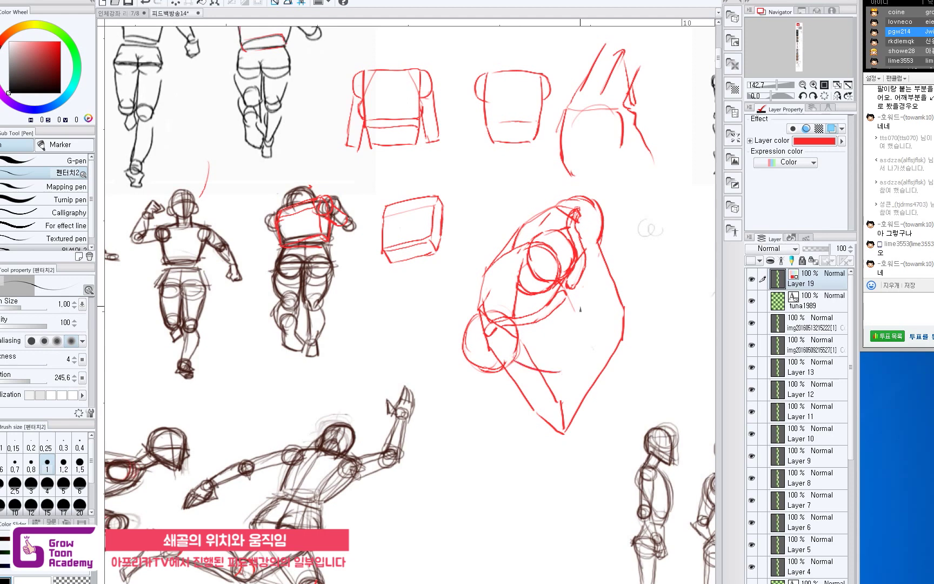
mouse_move(602, 238)
left_mouse_down()
mouse_move(613, 298)
mouse_move(598, 327)
left_mouse_up()
left_click_drag(568, 295, 591, 340)
key("ctrl+z")
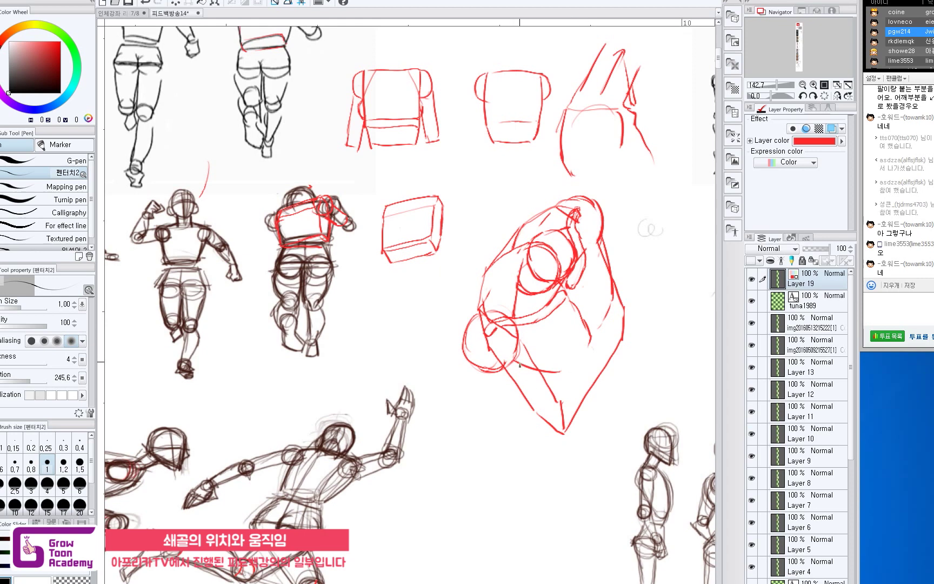
Refine the near chest muscle so its lines run from the near shoulder across the chest
key("e")
key("p")
mouse_move(497, 333)
left_mouse_down()
mouse_move(505, 378)
mouse_move(520, 362)
mouse_move(553, 372)
left_mouse_up()
key("e")
key("p")
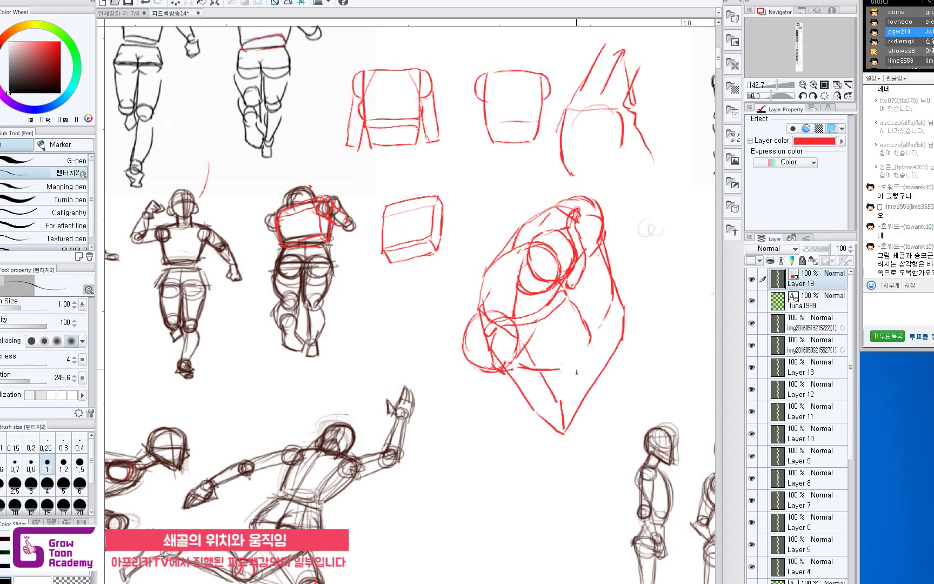
scroll(568, 379, "up", 1)
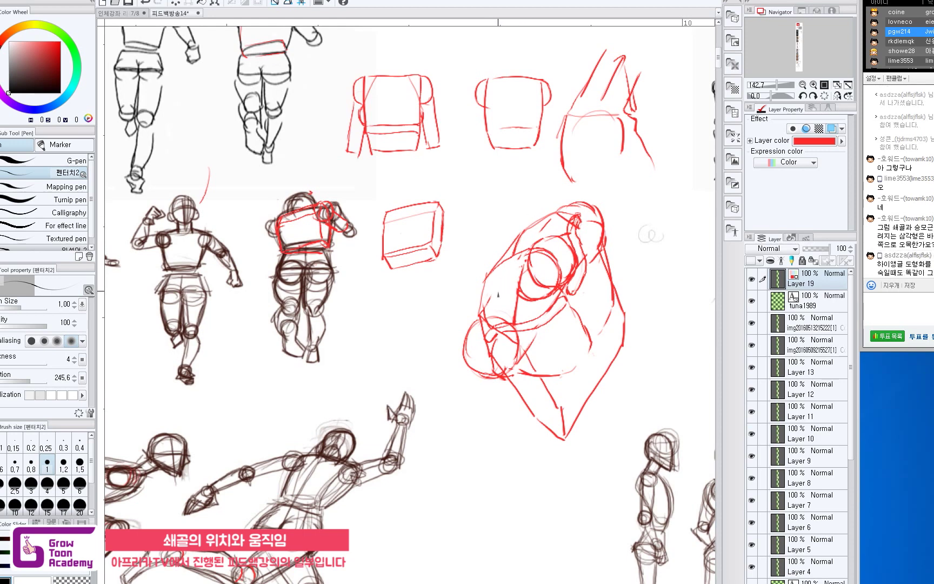
Sketch the deltoid contours around both shoulders, carrying the near one up along the back
left_click_drag(498, 328, 495, 318)
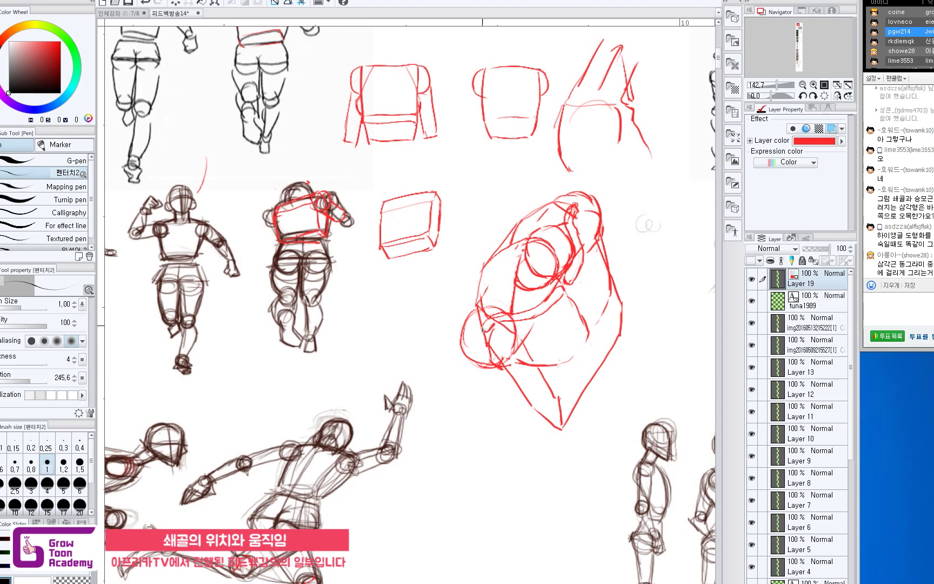
mouse_move(461, 331)
left_mouse_down()
mouse_move(470, 375)
mouse_move(492, 373)
left_mouse_up()
left_click_drag(595, 213, 575, 268)
left_click_drag(483, 269, 469, 322)
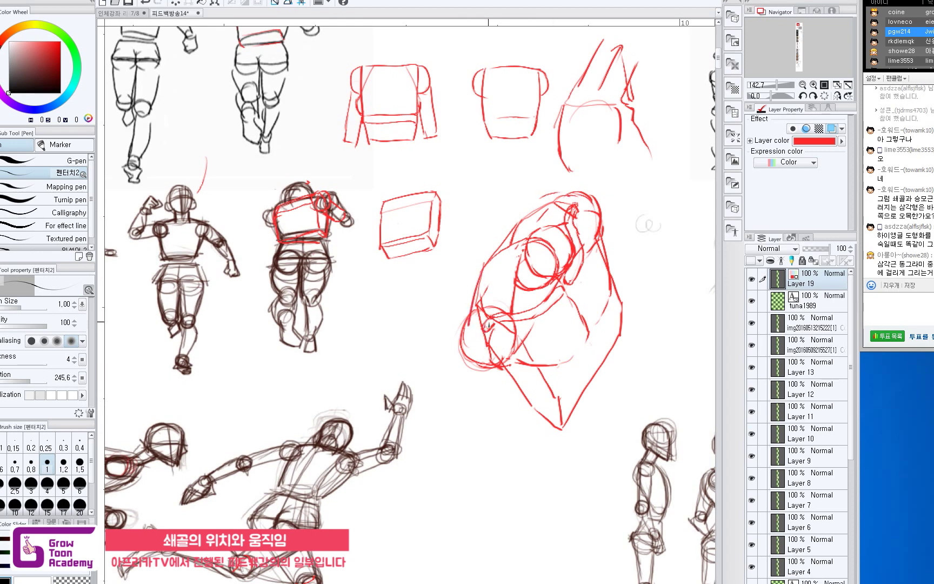
Sketch the armpit strokes beneath the near shoulder where it meets the chest
mouse_move(491, 301)
left_mouse_down()
mouse_move(511, 306)
mouse_move(524, 327)
left_mouse_up()
key("ctrl+z")
key("ctrl+z")
left_click_drag(529, 386, 517, 364)
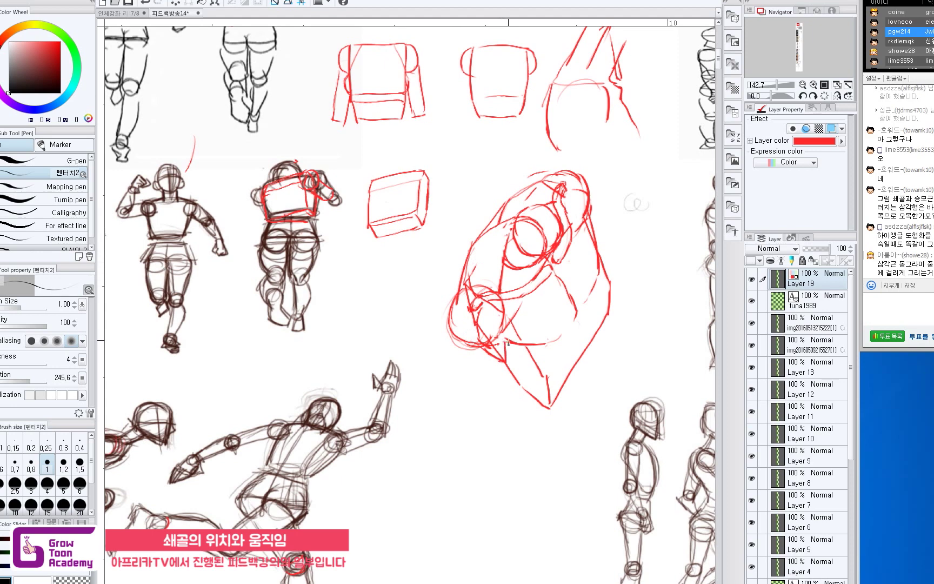
Erase the overlapping construction lines inside the near shoulder of the overhead torso and tidy both shoulder contours
key("e")
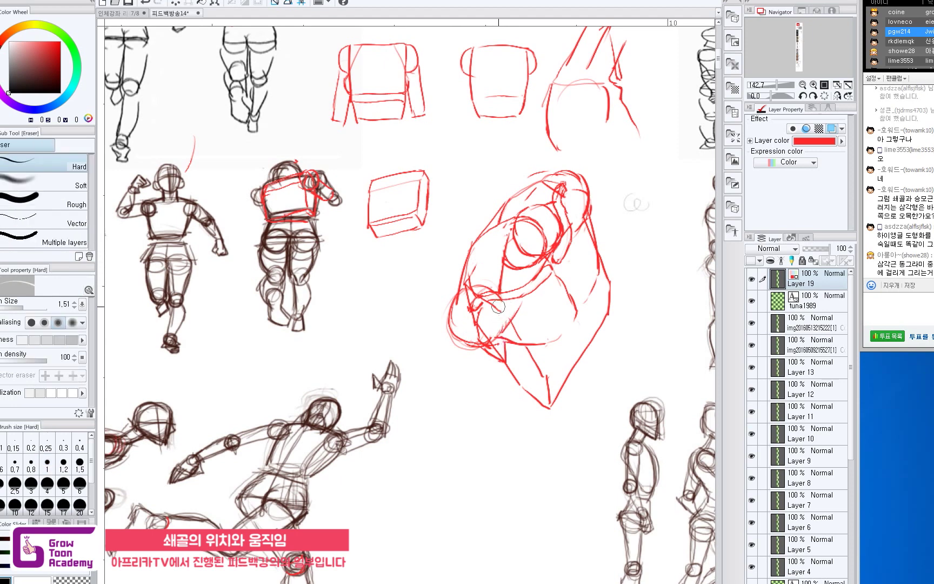
mouse_move(498, 306)
left_mouse_down()
mouse_move(505, 297)
mouse_move(474, 285)
mouse_move(475, 272)
mouse_move(464, 313)
mouse_move(474, 333)
mouse_move(485, 328)
left_mouse_up()
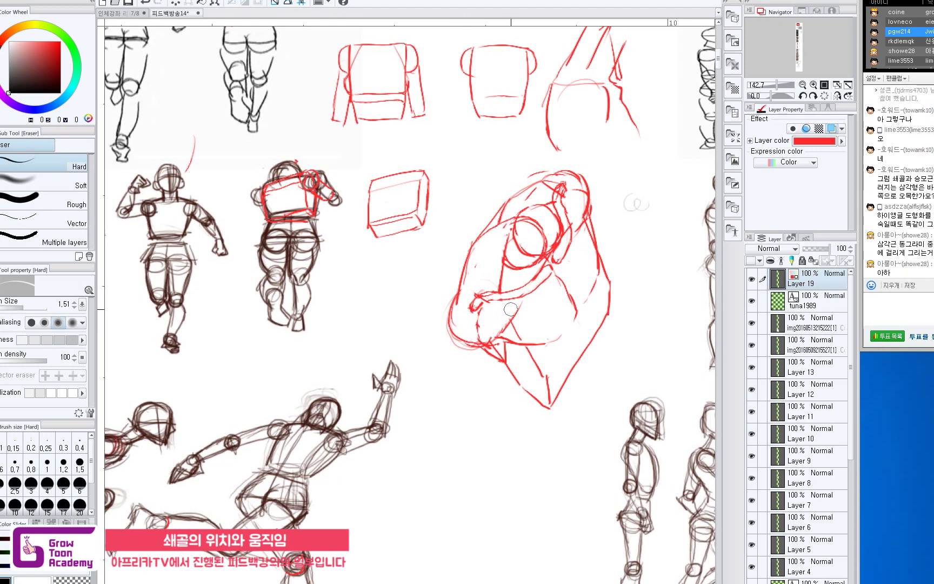
key("p")
key("e")
key("p")
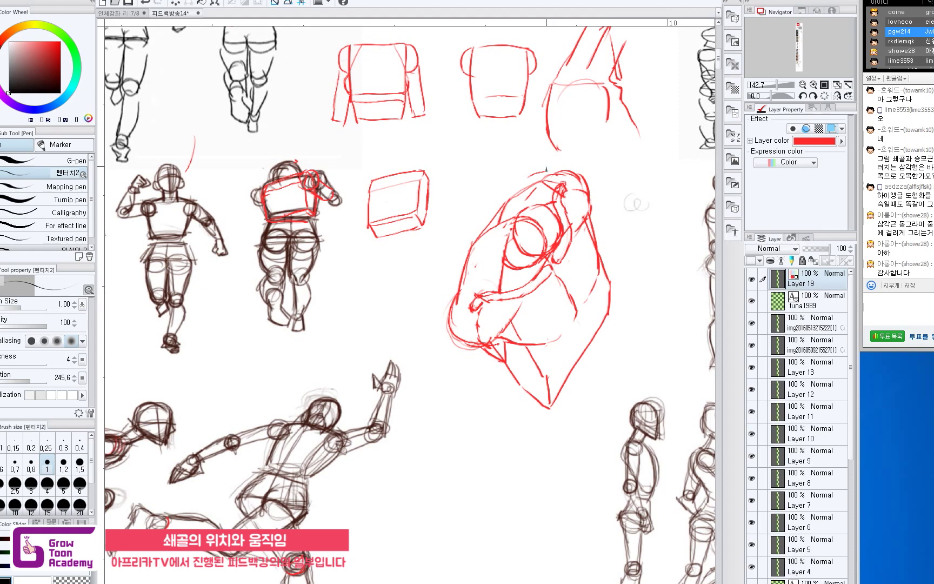
key("e")
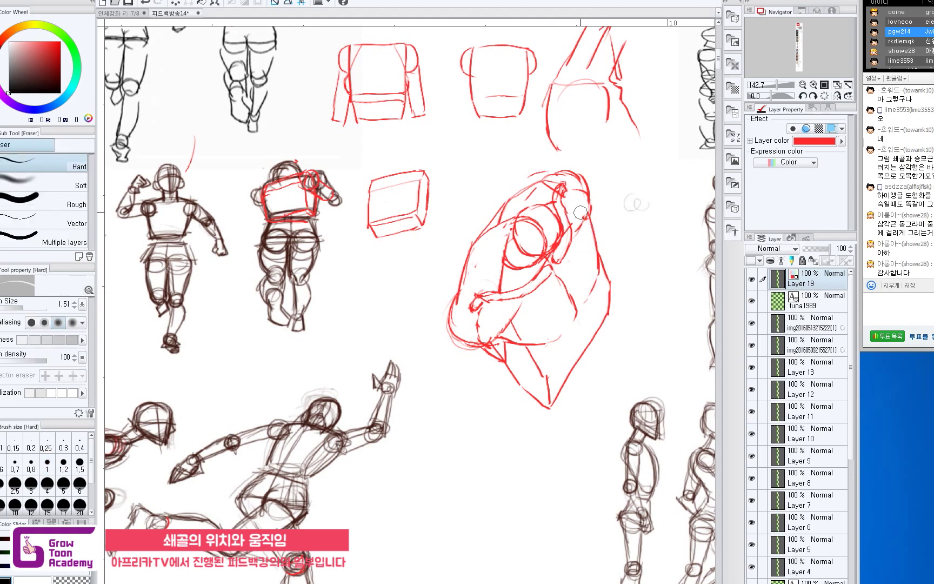
key("p")
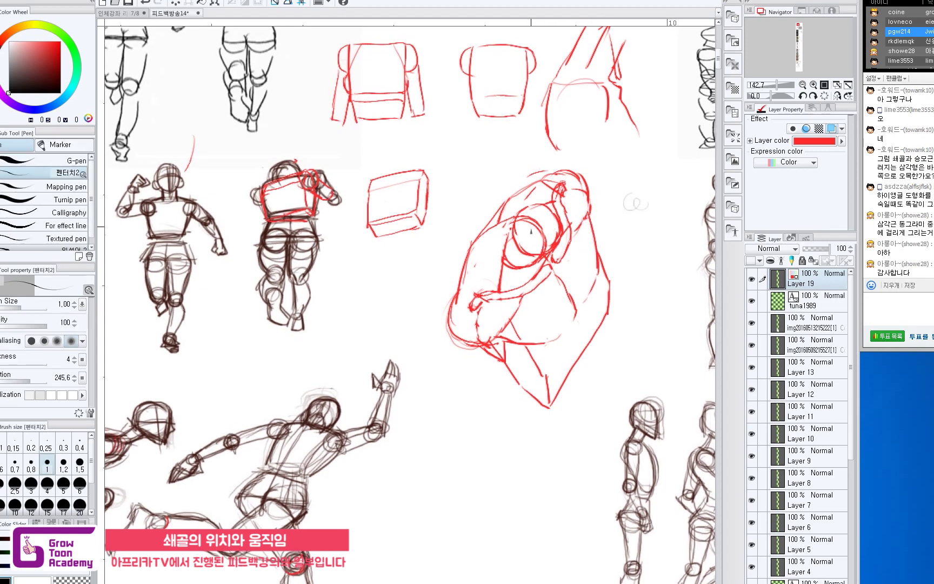
Extend the far side contour of the overhead torso downward and clean up the overlapping lines around the chest's lower edge
scroll(557, 454, "down", 1)
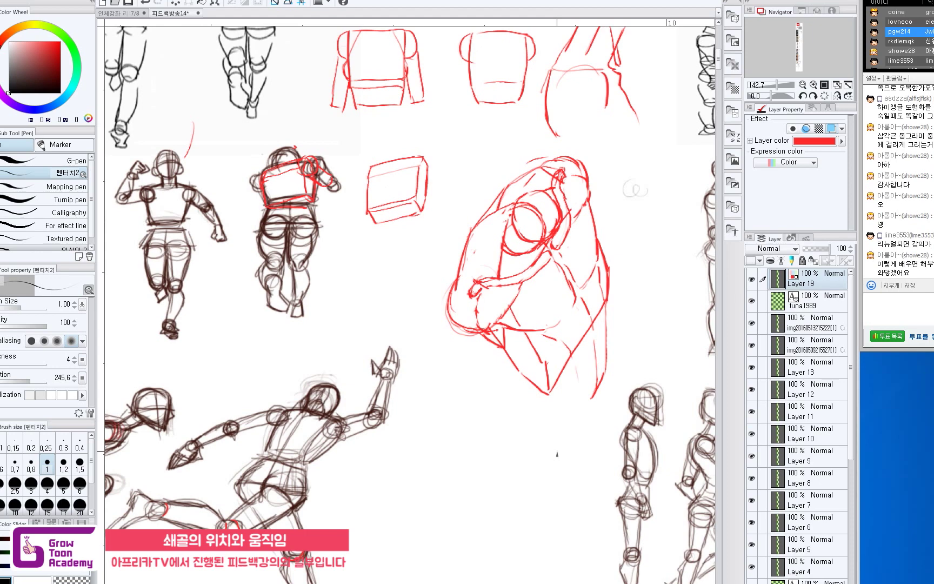
left_click_drag(612, 285, 607, 278)
key("e")
mouse_move(560, 357)
left_mouse_down()
mouse_move(595, 300)
mouse_move(549, 382)
mouse_move(599, 304)
left_mouse_up()
key("p")
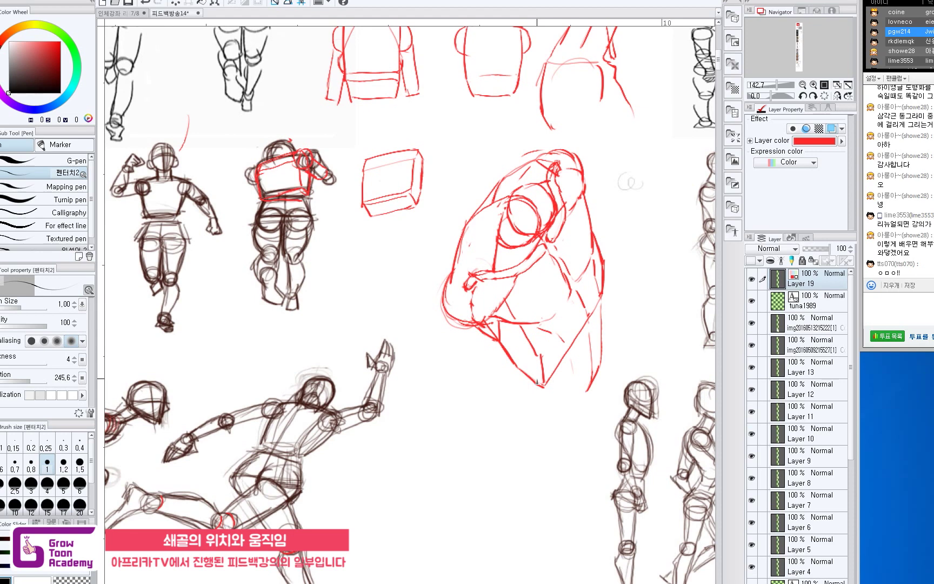
left_click_drag(537, 382, 524, 391)
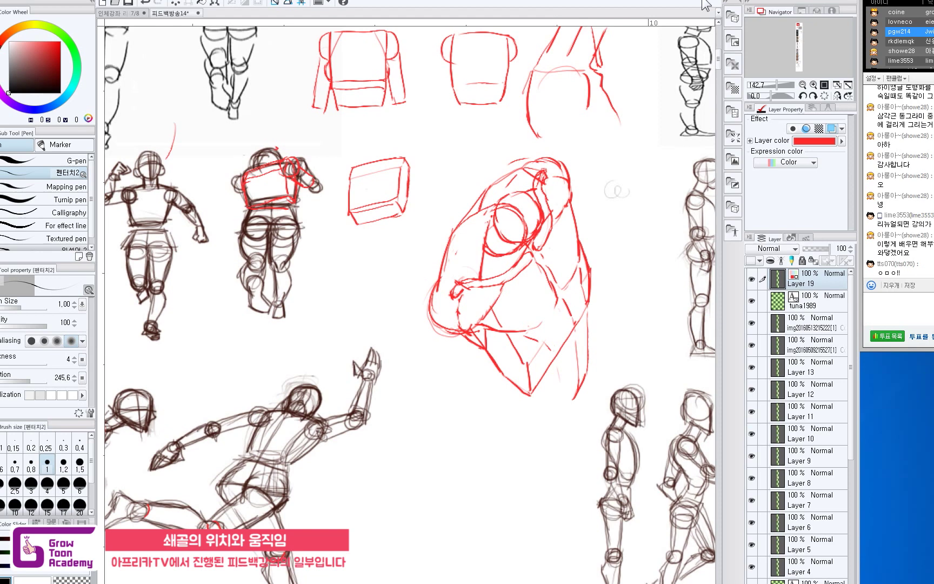
left_click_drag(588, 301, 584, 290)
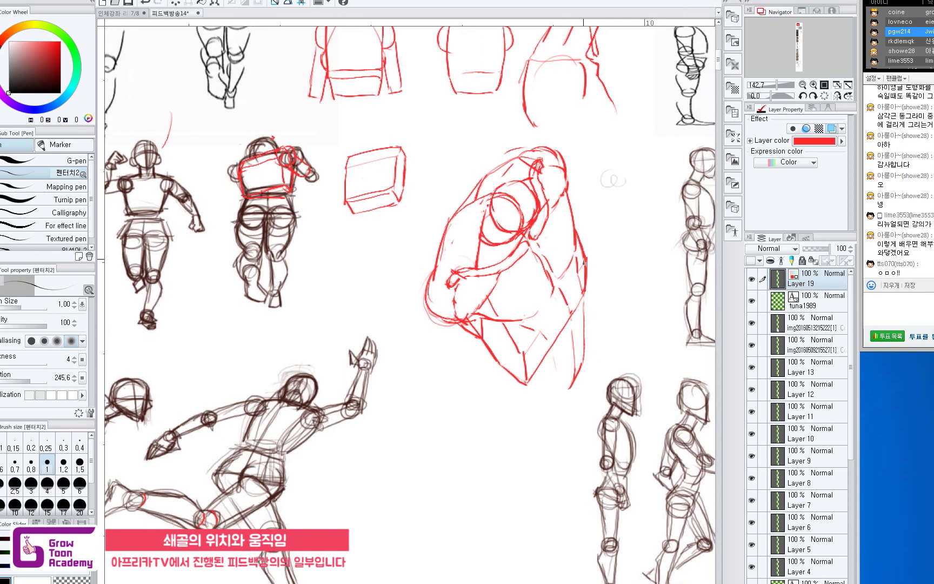
key("e")
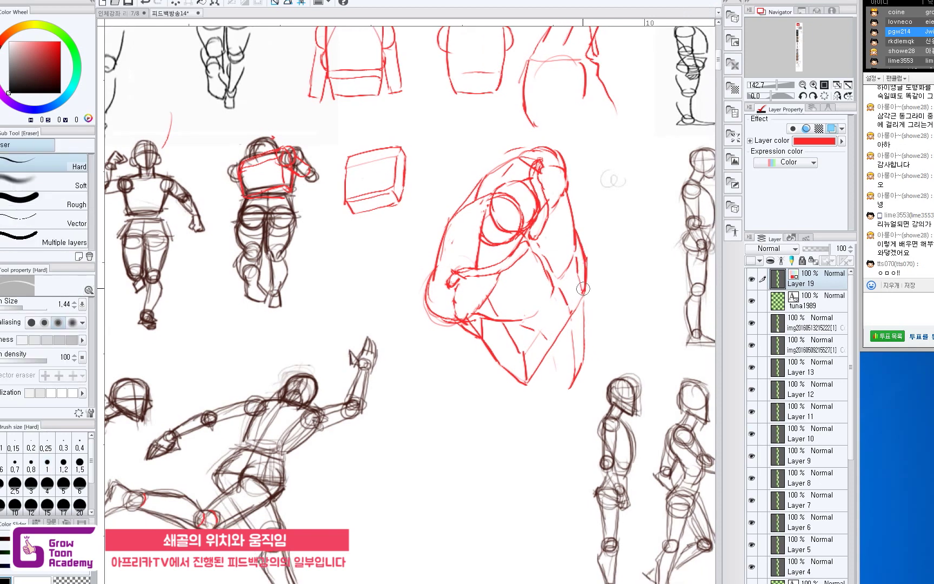
key("p")
Sketch a front-view torso box with a tapered waist block in the empty area below the overhead torso
scroll(574, 324, "down", 1)
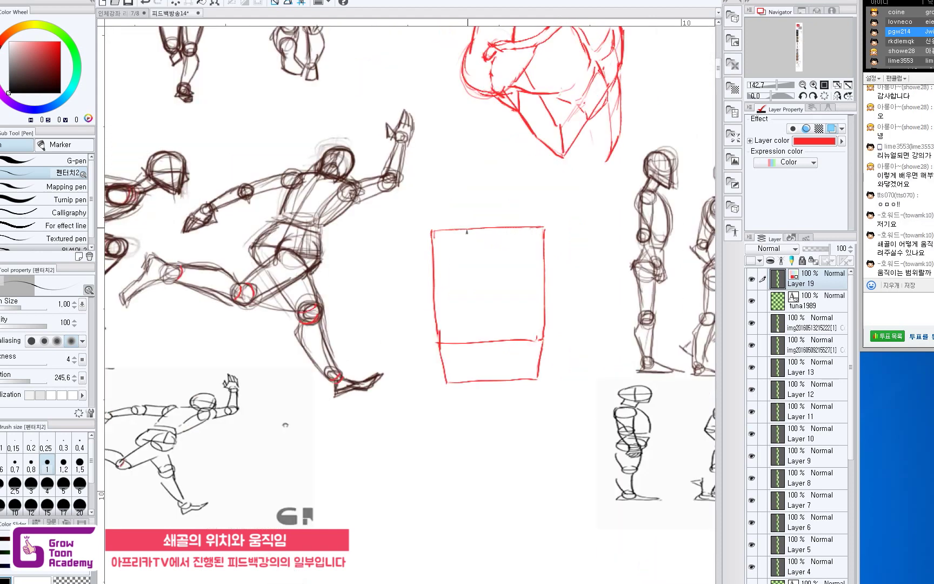
left_click_drag(502, 241, 504, 237)
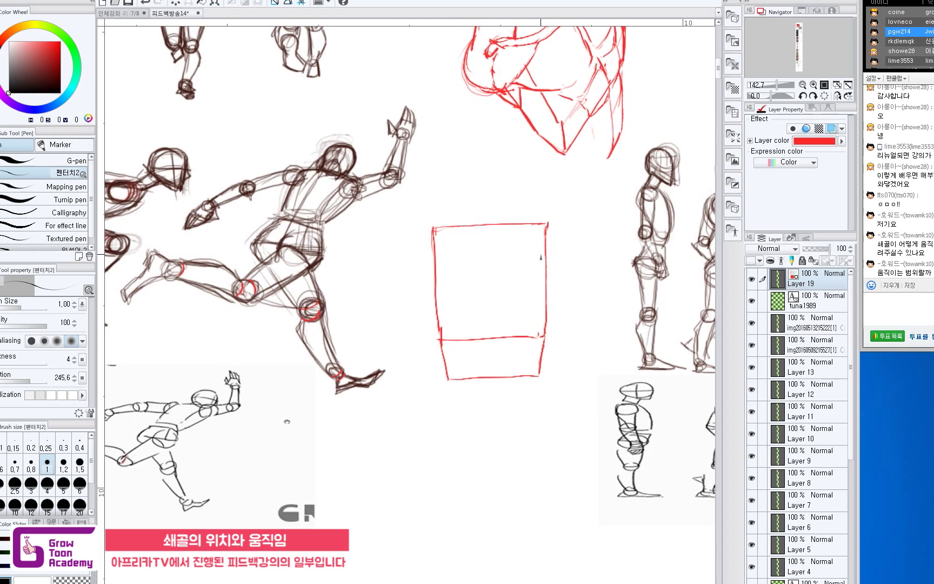
left_click_drag(438, 233, 450, 260)
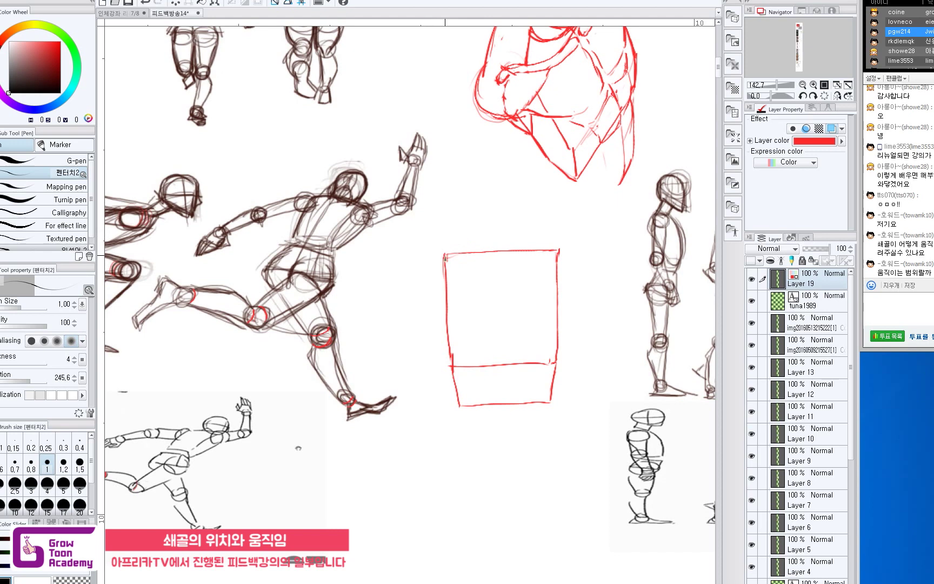
Try shoulder circles at increasingly higher positions over the front-view box's upper corner, undoing each one
mouse_move(445, 254)
left_mouse_down()
mouse_move(424, 266)
mouse_move(422, 299)
mouse_move(460, 300)
left_mouse_up()
key("ctrl+z")
key("ctrl+z")
mouse_move(451, 237)
left_mouse_down()
mouse_move(421, 256)
mouse_move(447, 292)
mouse_move(455, 242)
mouse_move(466, 284)
left_mouse_up()
key("ctrl+z")
key("ctrl+z")
mouse_move(457, 228)
left_mouse_down()
mouse_move(437, 240)
mouse_move(476, 270)
left_mouse_up()
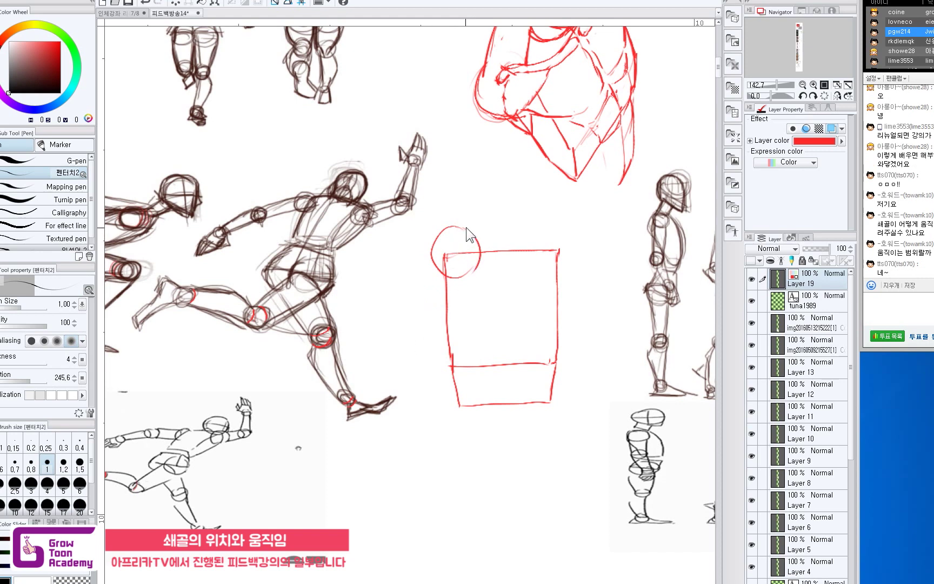
key("ctrl+z")
key("ctrl+z")
mouse_move(461, 219)
left_mouse_down()
mouse_move(441, 268)
mouse_move(443, 219)
left_mouse_up()
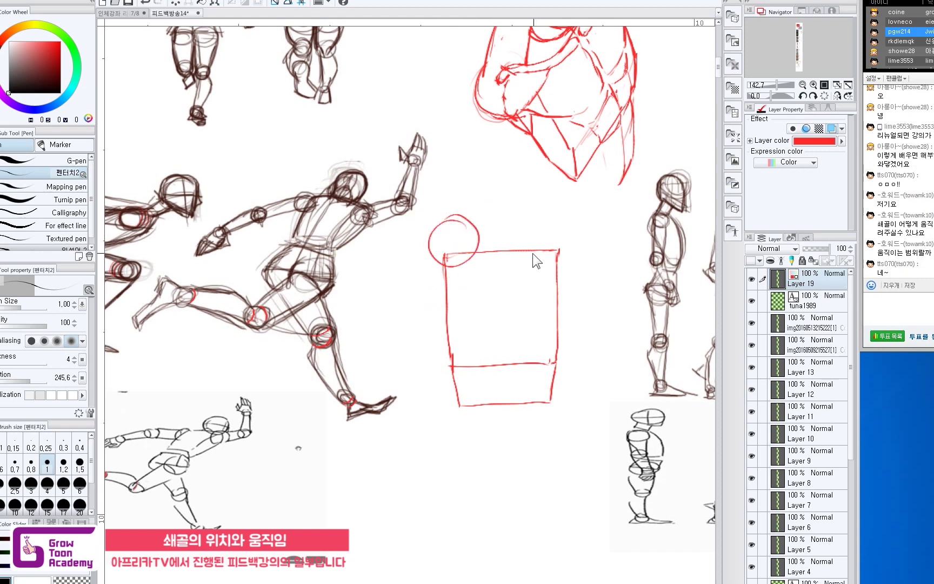
key("ctrl+z")
key("ctrl+z")
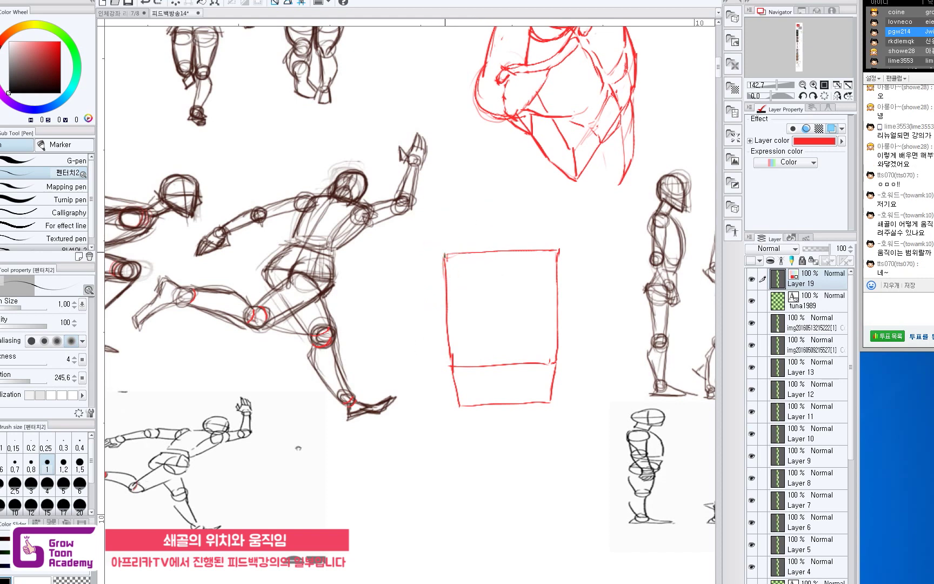
Try shoulder circles at lower positions along the front-view box's side edges, undoing the earlier attempts
mouse_move(442, 254)
left_mouse_down()
mouse_move(444, 295)
mouse_move(428, 270)
mouse_move(446, 312)
mouse_move(461, 308)
left_mouse_up()
key("ctrl+z")
left_click_drag(554, 302, 563, 301)
key("ctrl+z")
key("ctrl+z")
key("ctrl+z")
mouse_move(447, 250)
left_mouse_down()
mouse_move(462, 280)
mouse_move(433, 258)
mouse_move(427, 291)
mouse_move(460, 274)
mouse_move(421, 275)
mouse_move(447, 311)
mouse_move(454, 258)
mouse_move(465, 271)
mouse_move(443, 309)
left_mouse_up()
key("ctrl+z")
key("ctrl+z")
left_click_drag(464, 272, 461, 306)
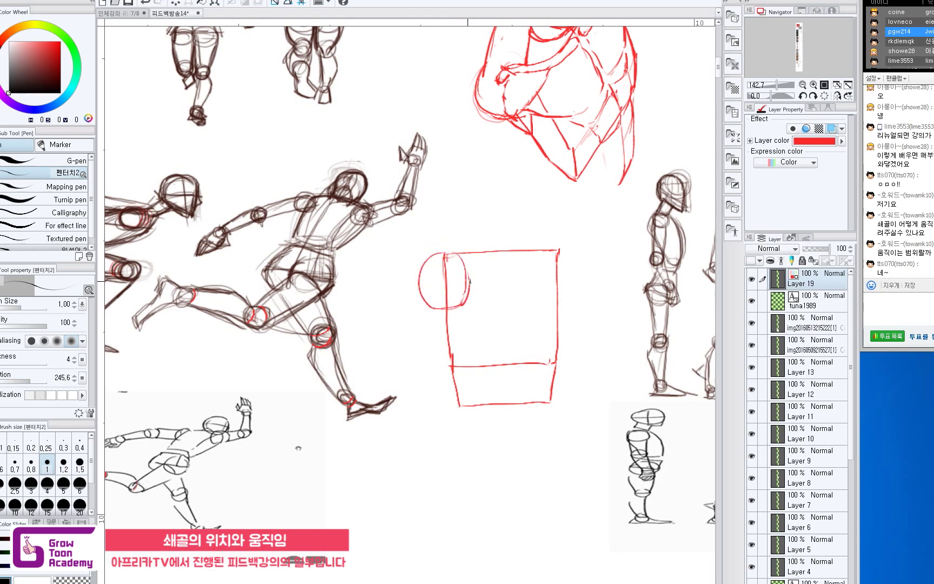
Sketch a shoulder circle at the box's corner with a collarbone running to the top edge, reworking the bone's outer end
mouse_move(446, 253)
left_mouse_down()
mouse_move(499, 266)
mouse_move(471, 259)
left_mouse_up()
key("ctrl+z")
key("ctrl+z")
key("ctrl+z")
key("ctrl+z")
key("ctrl+z")
key("ctrl+z")
mouse_move(449, 238)
left_mouse_down()
mouse_move(421, 258)
mouse_move(438, 290)
mouse_move(469, 270)
mouse_move(439, 286)
mouse_move(468, 277)
mouse_move(451, 237)
mouse_move(479, 265)
mouse_move(461, 246)
mouse_move(496, 258)
mouse_move(446, 246)
mouse_move(499, 263)
mouse_move(449, 244)
left_mouse_up()
key("ctrl+z")
key("ctrl+z")
key("ctrl+z")
key("ctrl+z")
key("ctrl+z")
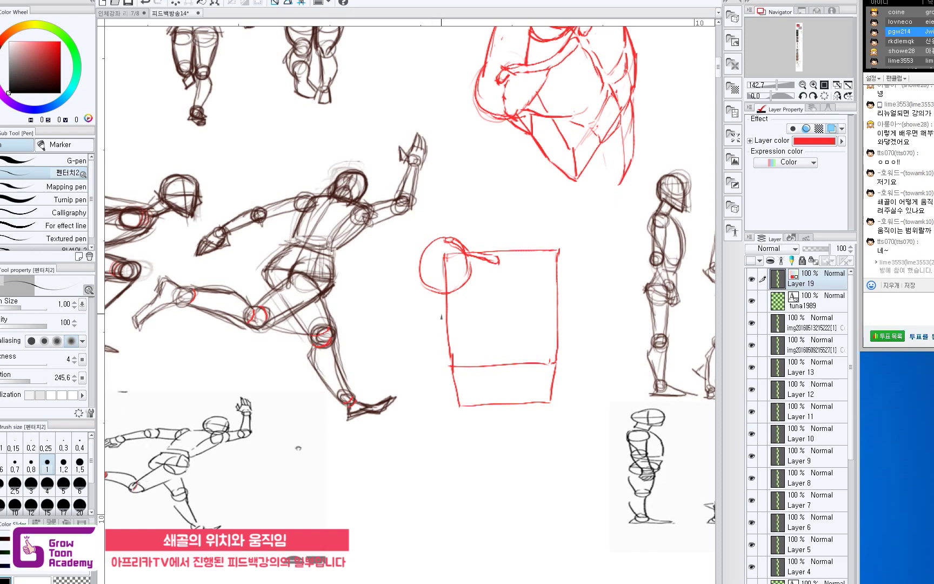
key("e")
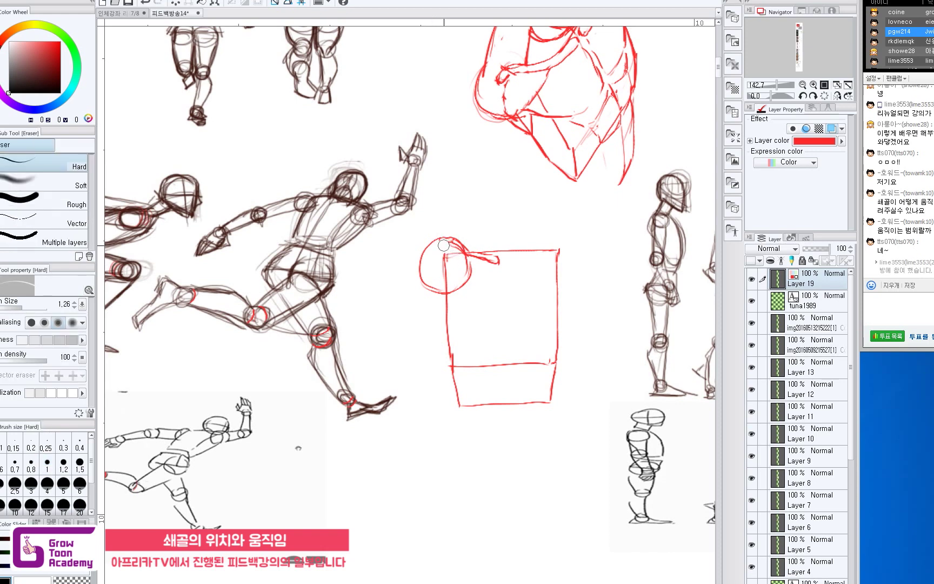
key("p")
mouse_move(449, 238)
left_mouse_down()
mouse_move(436, 242)
mouse_move(461, 249)
left_mouse_up()
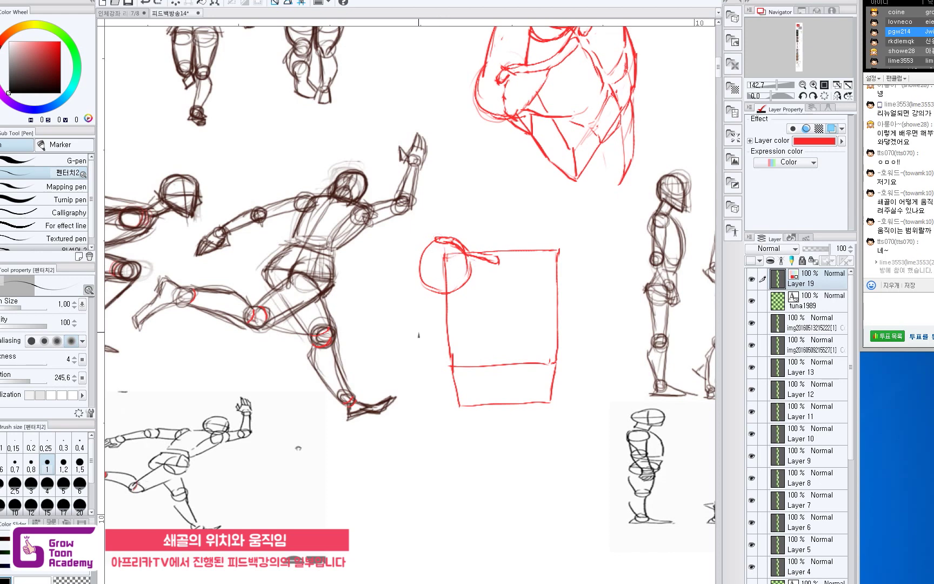
Undo and erase the shoulder circle and collarbone at the front-view box's corner
key("ctrl+z")
key("ctrl+z")
key("ctrl+z")
key("ctrl+z")
key("e")
mouse_move(465, 241)
left_mouse_down()
mouse_move(441, 243)
mouse_move(434, 277)
mouse_move(466, 283)
mouse_move(464, 254)
mouse_move(434, 258)
mouse_move(432, 270)
mouse_move(488, 251)
mouse_move(475, 232)
mouse_move(484, 263)
left_mouse_up()
key("p")
key("ctrl+z")
key("ctrl+z")
key("ctrl+z")
key("ctrl+z")
Sketch a raised shoulder circle over the box's corner with the collarbone curving up into it and its outer end marked
mouse_move(460, 226)
left_mouse_down()
mouse_move(485, 263)
mouse_move(459, 284)
mouse_move(482, 275)
left_mouse_up()
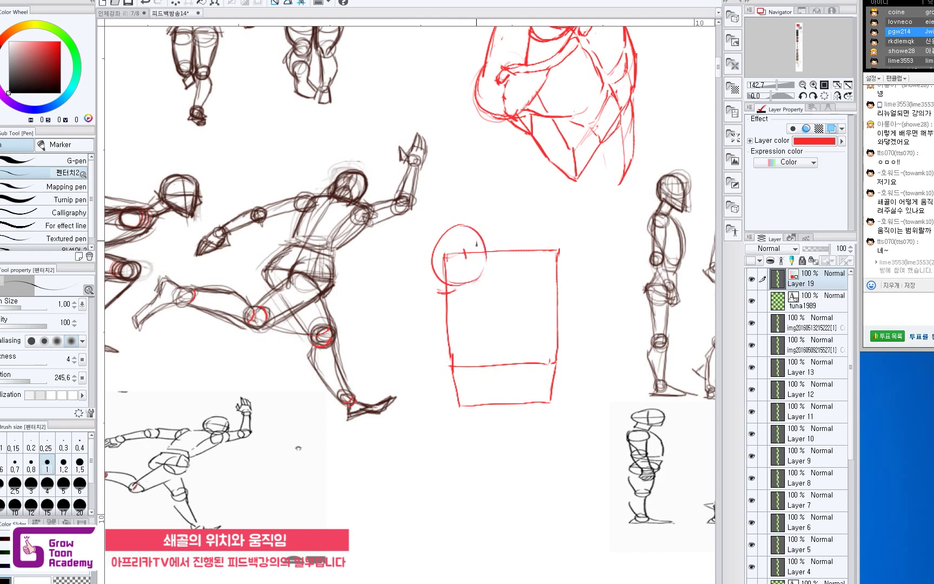
left_click(477, 237)
left_click_drag(450, 230, 475, 237)
left_click_drag(465, 233, 466, 244)
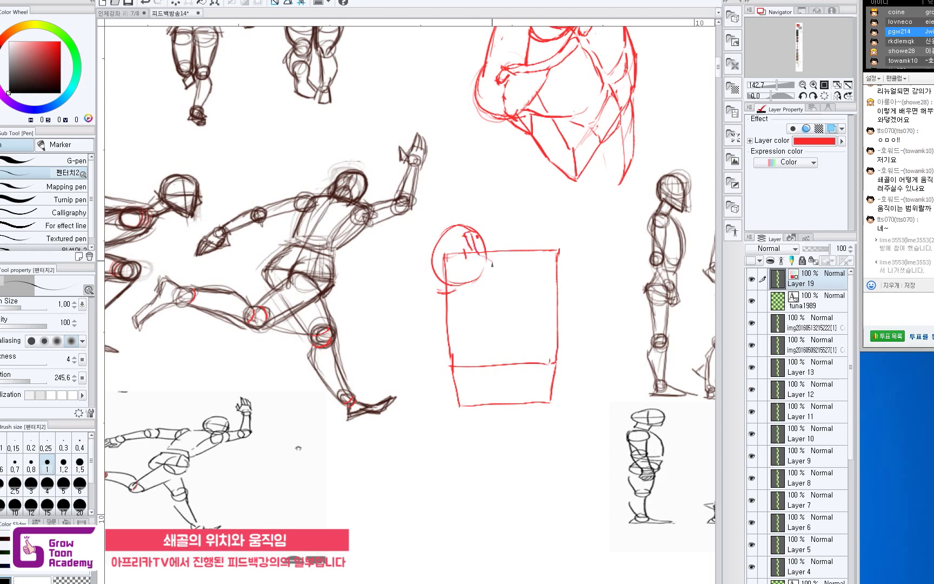
key("ctrl+z")
mouse_move(459, 234)
left_mouse_down()
mouse_move(483, 264)
mouse_move(500, 265)
mouse_move(459, 234)
left_mouse_up()
mouse_move(457, 231)
left_mouse_down()
mouse_move(491, 258)
mouse_move(468, 253)
mouse_move(465, 268)
left_mouse_up()
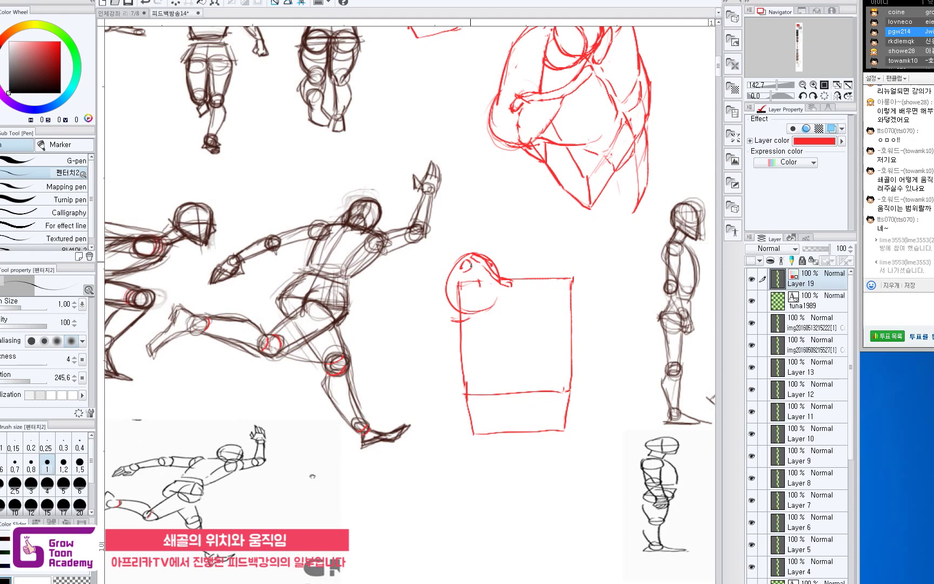
Try vertical lines above the raised shoulder circle to show an arm lifted straight up
mouse_move(471, 263)
left_mouse_down()
mouse_move(481, 275)
mouse_move(485, 265)
left_mouse_up()
key("ctrl+z")
mouse_move(469, 262)
left_mouse_down()
mouse_move(495, 282)
mouse_move(457, 320)
left_mouse_up()
scroll(456, 318, "up", 2)
left_click_drag(471, 277, 466, 192)
left_click_drag(488, 231, 488, 230)
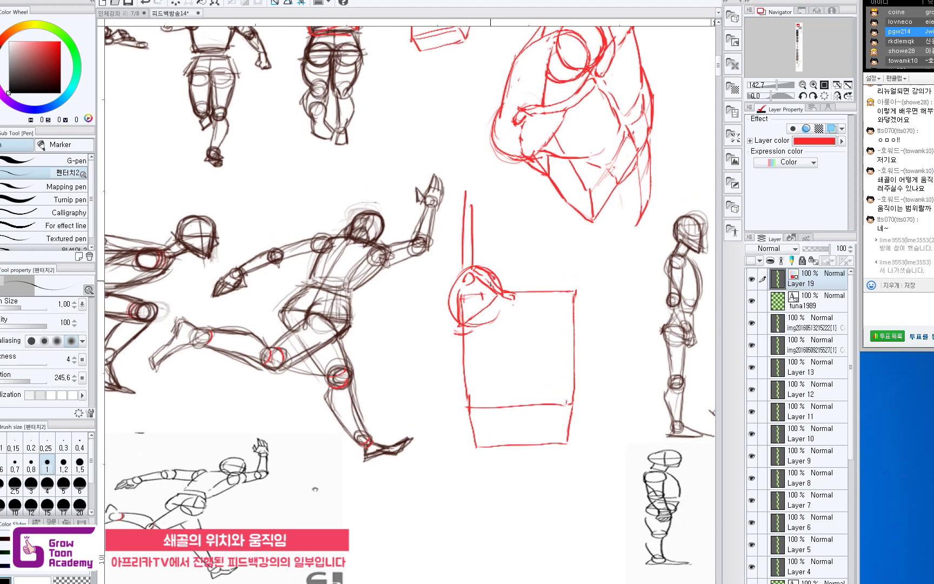
mouse_move(492, 277)
left_mouse_down()
mouse_move(486, 199)
mouse_move(450, 256)
mouse_move(451, 286)
left_mouse_up()
key("ctrl+z")
key("ctrl+z")
left_click_drag(485, 201, 485, 265)
left_click_drag(450, 199, 450, 292)
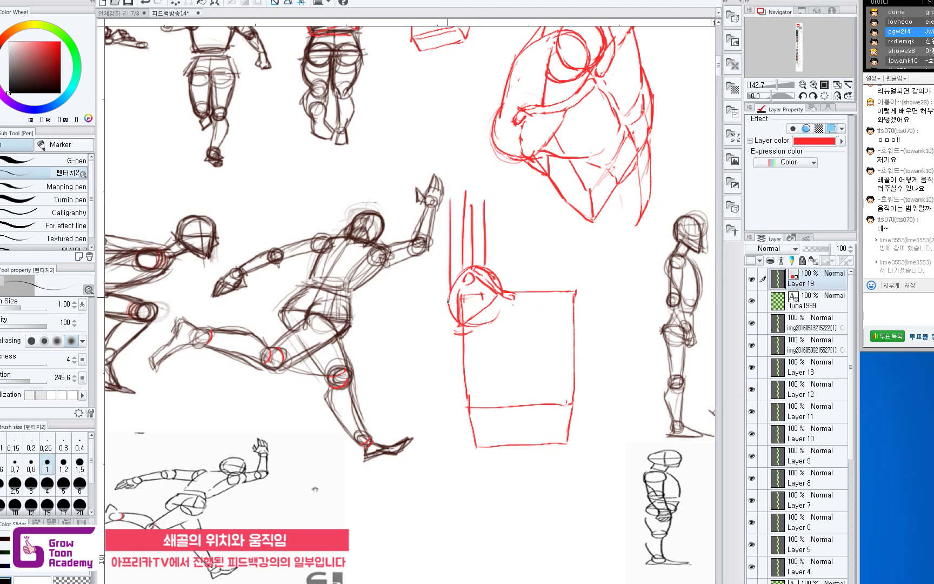
Undo the raised arm lines and erase the whole front-view torso sketch
key("ctrl+z")
key("ctrl+z")
key("ctrl+z")
key("ctrl+z")
key("ctrl+z")
key("ctrl+z")
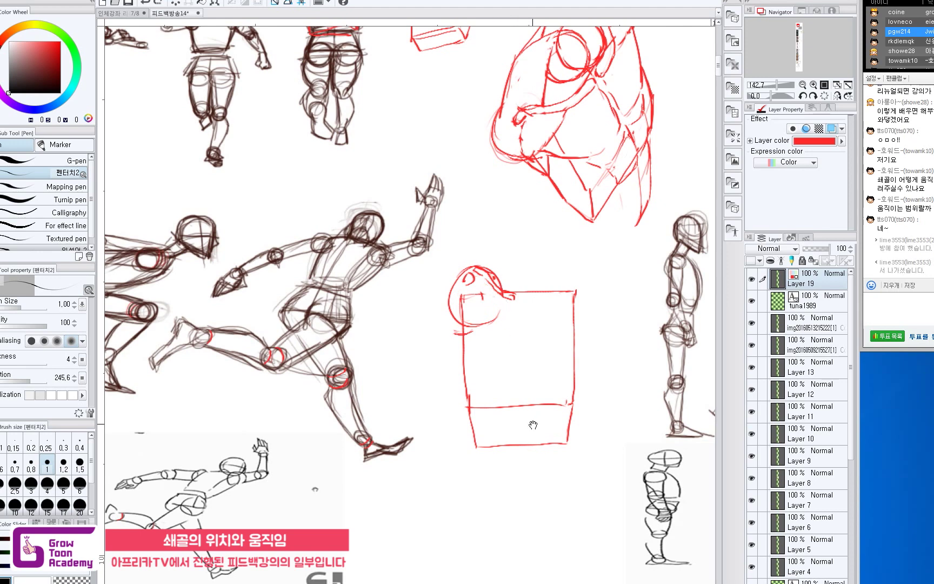
key("e")
mouse_move(480, 271)
left_mouse_down()
mouse_move(501, 344)
mouse_move(477, 379)
mouse_move(554, 430)
left_mouse_up()
key("p")
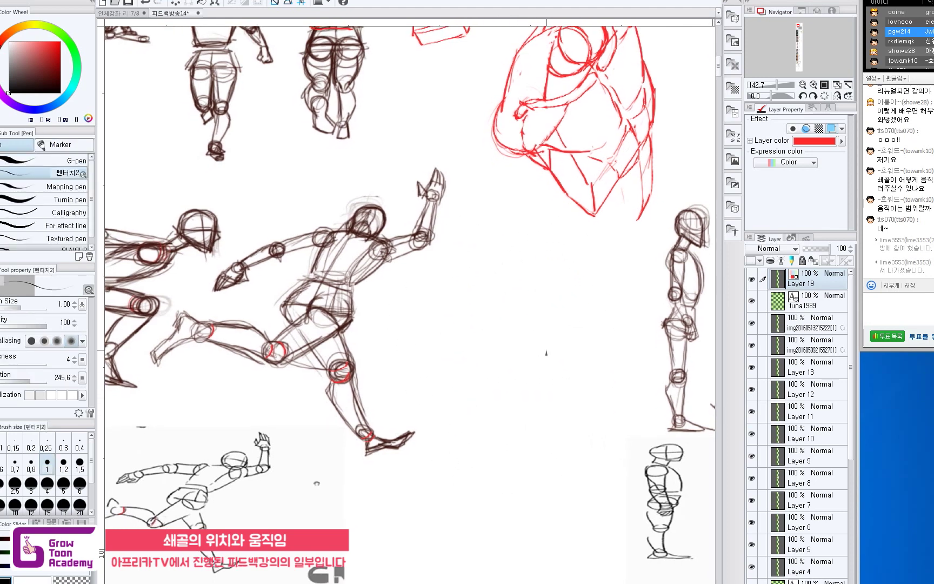
Sketch a side-view torso box slanting down to the waist, with short marks dividing its front and back edges
mouse_move(449, 296)
left_mouse_down()
mouse_move(450, 346)
mouse_move(480, 432)
mouse_move(492, 297)
mouse_move(511, 297)
mouse_move(541, 399)
left_mouse_up()
key("ctrl+z")
mouse_move(503, 298)
left_mouse_down()
mouse_move(531, 376)
mouse_move(532, 418)
mouse_move(504, 432)
mouse_move(484, 428)
mouse_move(529, 435)
left_mouse_up()
left_click_drag(507, 375, 531, 375)
left_click_drag(450, 352, 476, 352)
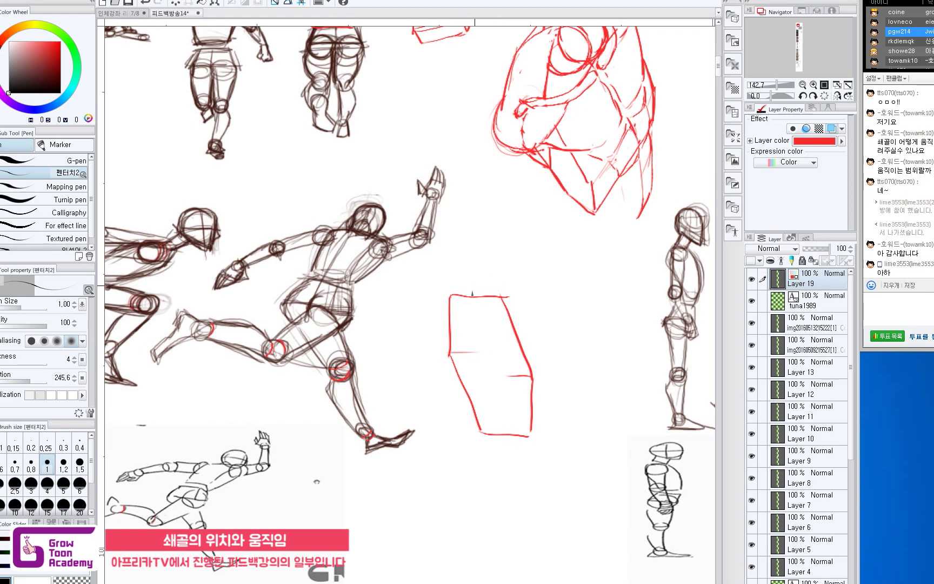
Sketch a forward shoulder circle with a horizontal arm and collarbone end, and add a second shoulder circle over the torso's back edge
mouse_move(472, 294)
left_mouse_down()
mouse_move(477, 324)
mouse_move(522, 294)
mouse_move(496, 293)
mouse_move(593, 291)
left_mouse_up()
left_click_drag(525, 335, 599, 329)
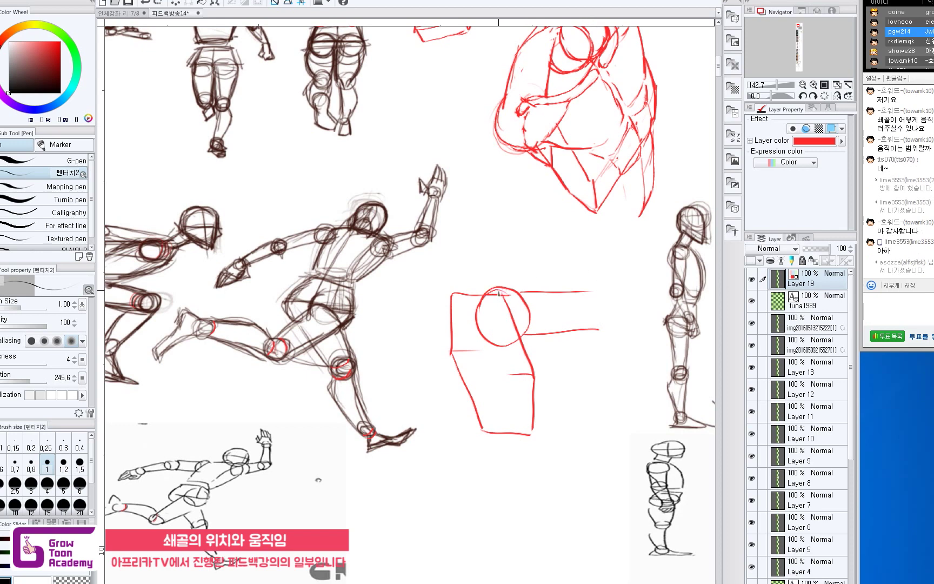
mouse_move(489, 298)
left_mouse_down()
mouse_move(500, 298)
mouse_move(491, 279)
mouse_move(442, 342)
mouse_move(436, 324)
mouse_move(454, 351)
left_mouse_up()
key("ctrl+z")
key("ctrl+z")
key("ctrl+z")
mouse_move(463, 296)
left_mouse_down()
mouse_move(435, 336)
mouse_move(468, 357)
mouse_move(488, 344)
left_mouse_up()
mouse_move(473, 297)
left_mouse_down()
mouse_move(492, 313)
mouse_move(485, 350)
mouse_move(464, 351)
left_mouse_up()
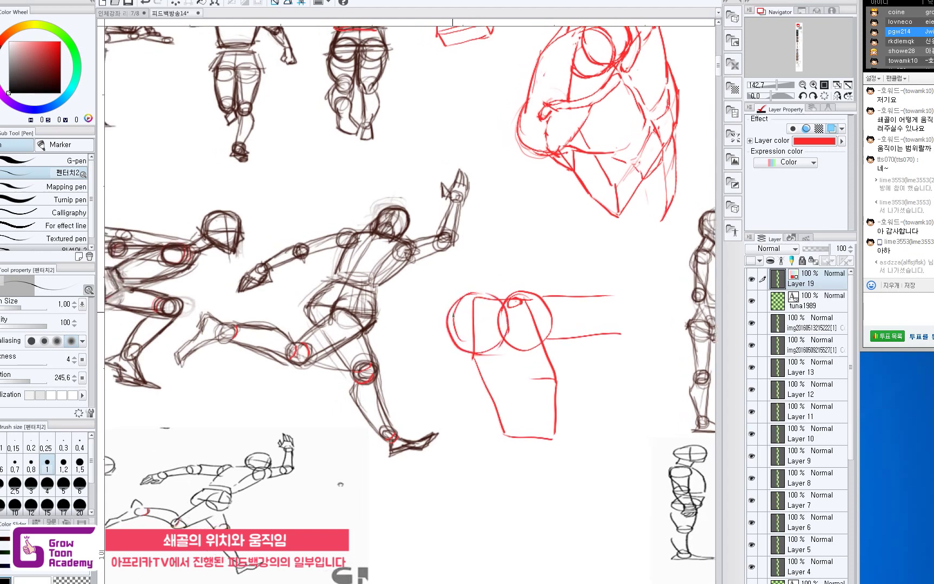
Sketch an arm reaching back from the rear shoulder circle with an elbow circle and lowered forearm, and mark the rear collarbone end
left_click_drag(455, 312, 409, 338)
left_click_drag(468, 352, 411, 374)
mouse_move(450, 312)
left_mouse_down()
mouse_move(391, 343)
mouse_move(406, 376)
left_mouse_up()
mouse_move(400, 341)
left_mouse_down()
mouse_move(415, 356)
mouse_move(407, 377)
left_mouse_up()
left_click_drag(394, 386, 419, 437)
key("ctrl+z")
left_click_drag(383, 370, 415, 441)
left_click_drag(420, 382, 433, 433)
left_click_drag(435, 436, 429, 458)
left_click_drag(449, 396, 448, 395)
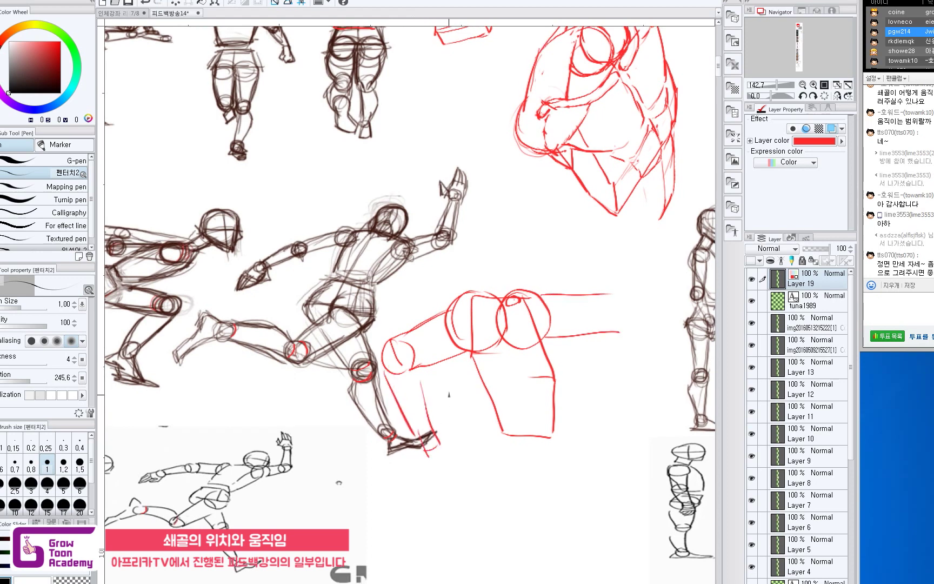
mouse_move(485, 297)
left_mouse_down()
mouse_move(489, 305)
mouse_move(518, 300)
left_mouse_up()
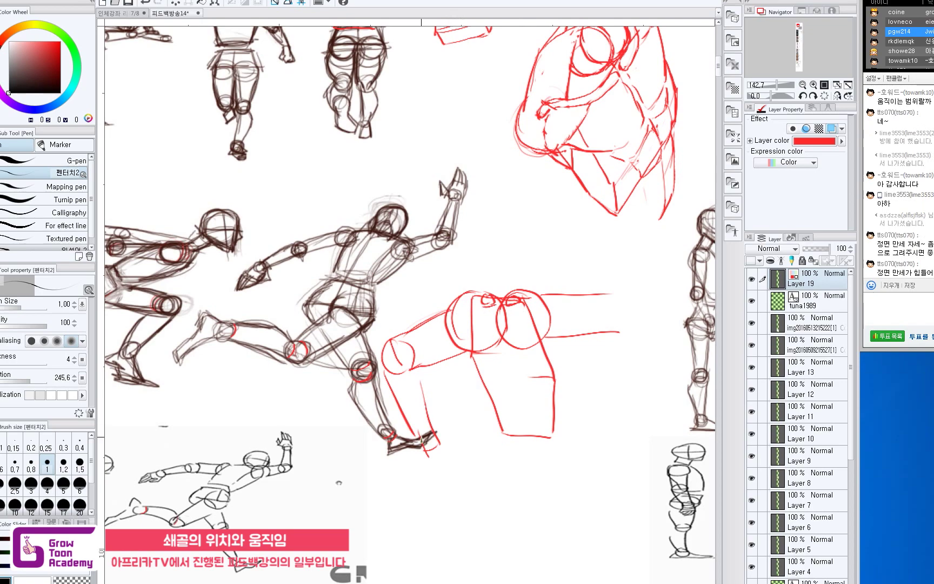
Select the whole side-view torso and arm sketch with a freehand lasso
scroll(448, 384, "down", 1)
key("e")
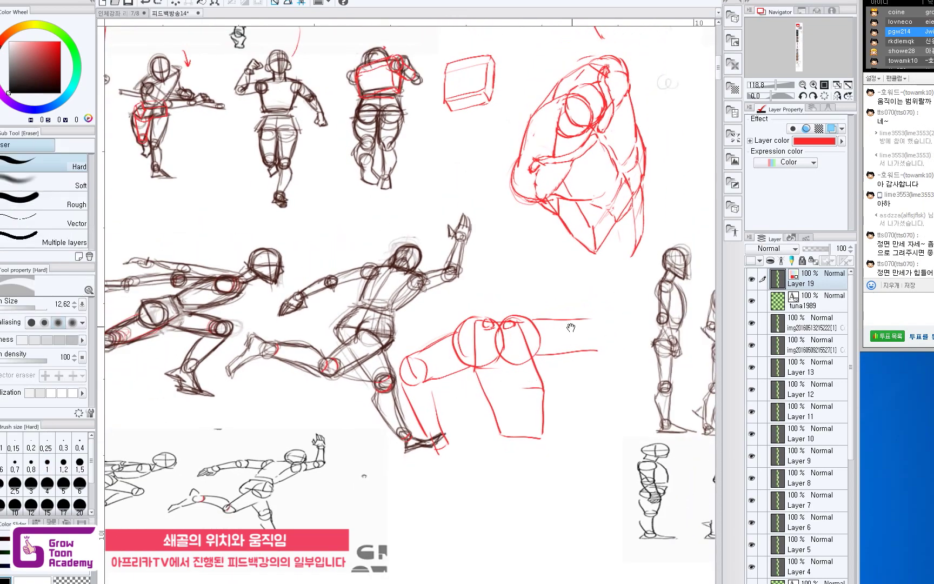
left_click_drag(571, 327, 586, 343)
key("m")
mouse_move(578, 294)
left_mouse_down()
mouse_move(609, 433)
mouse_move(599, 306)
left_mouse_up()
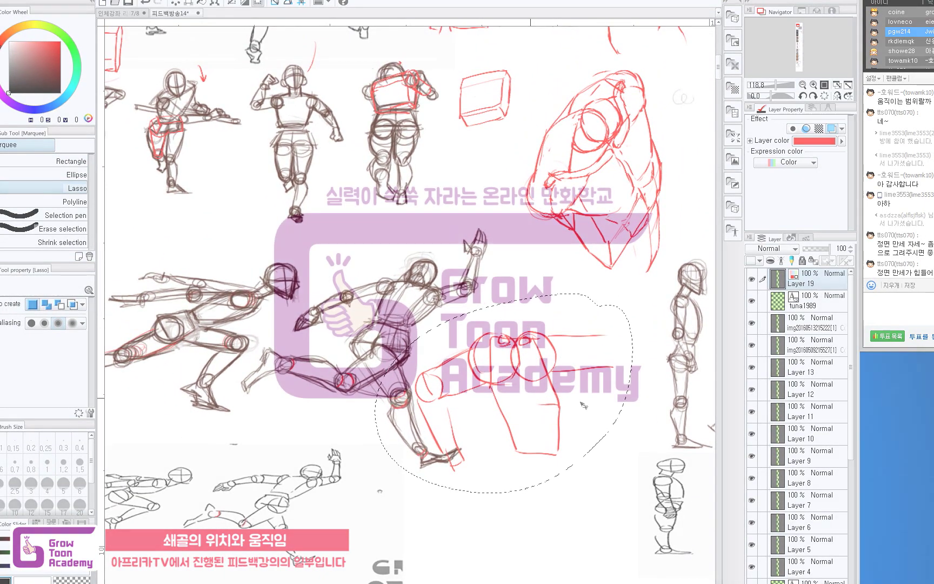